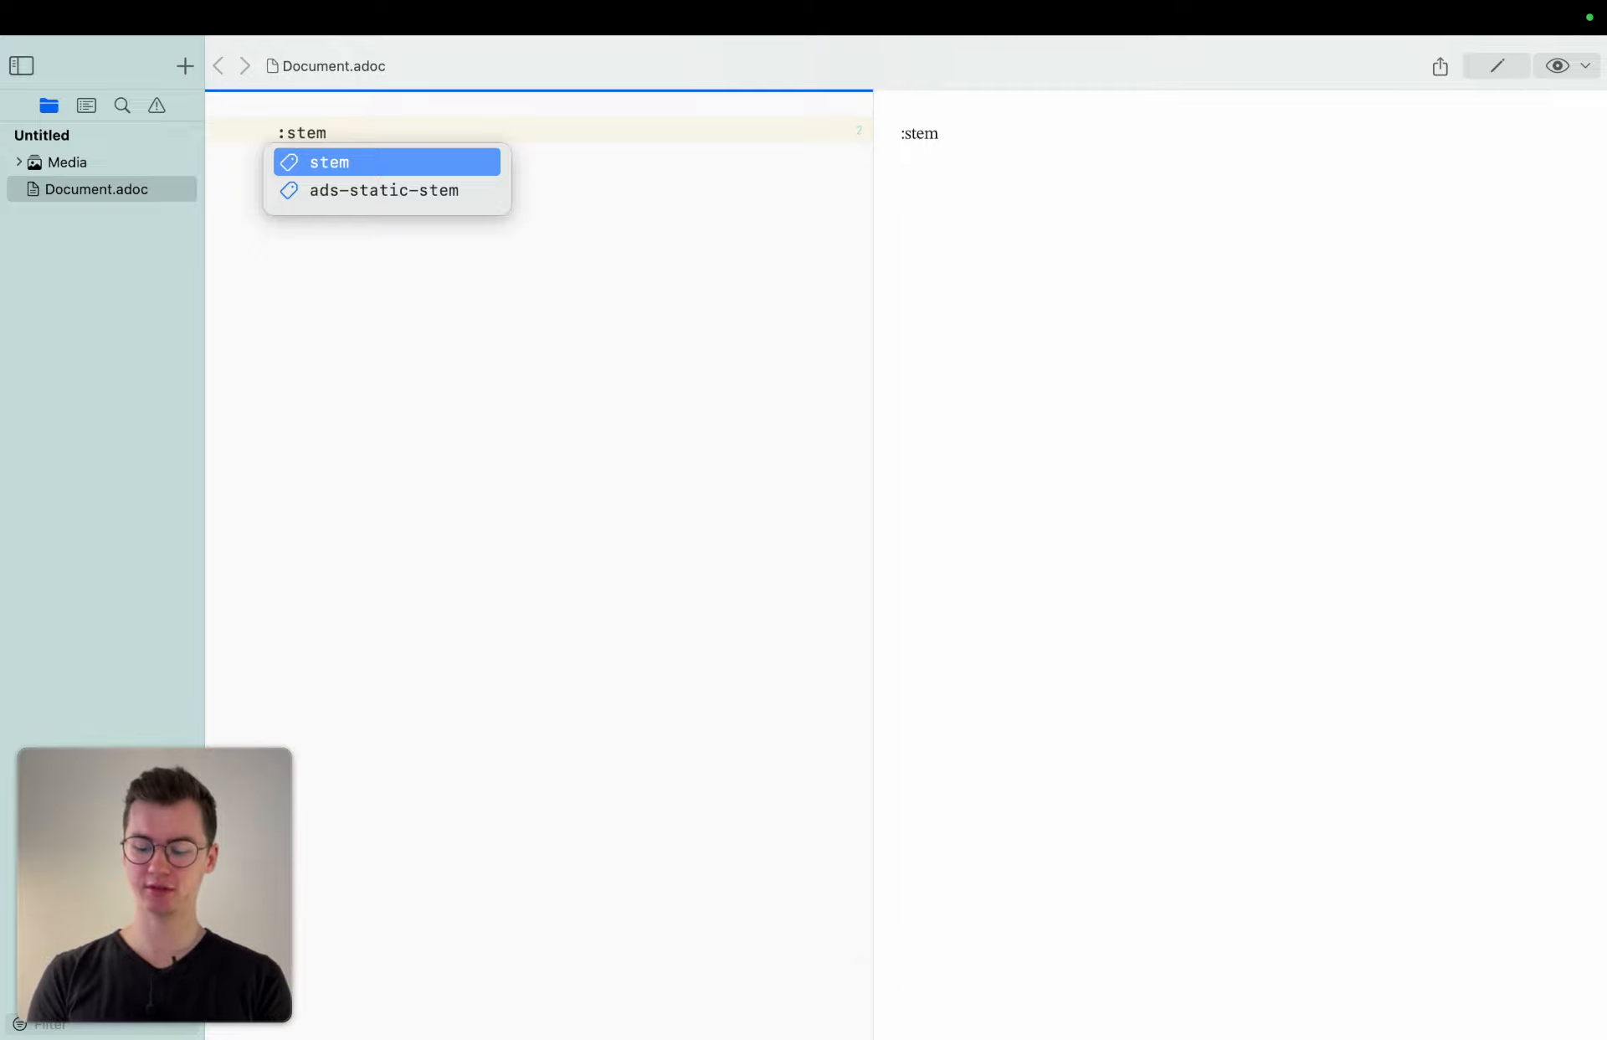
# Declare the :stem: document attribute and insert a stem block snippet on the line below it.
pyautogui.write(':')
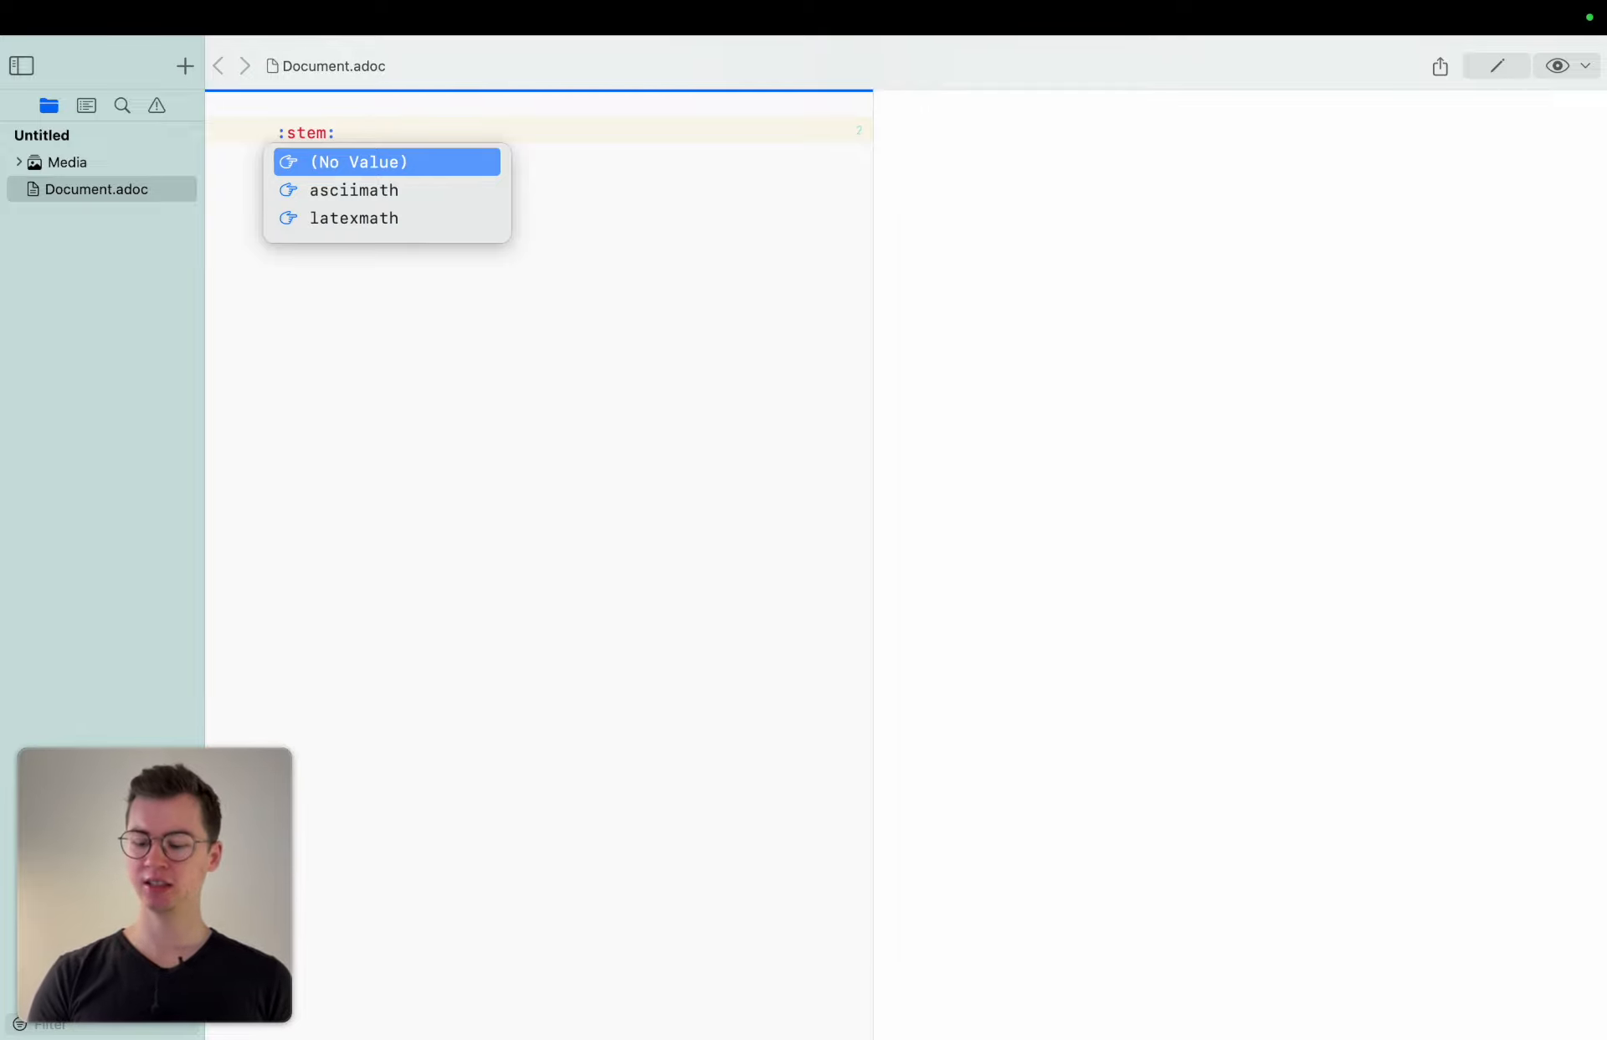
pyautogui.press('Return')
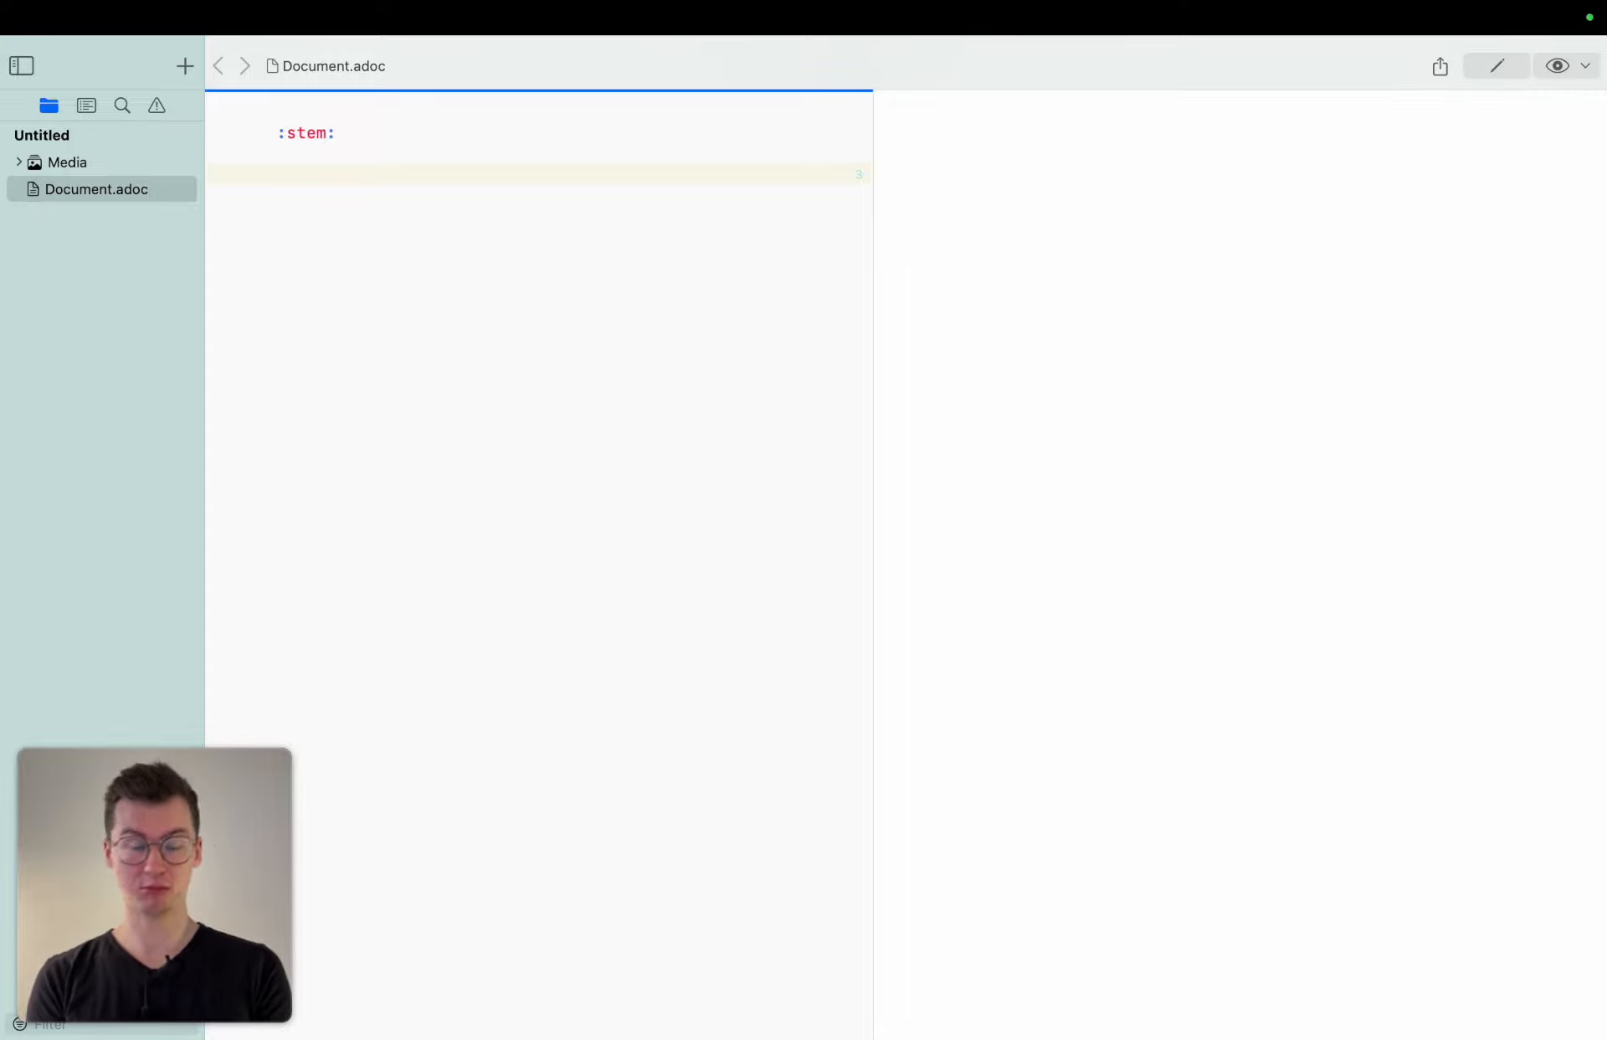
pyautogui.write('stem')
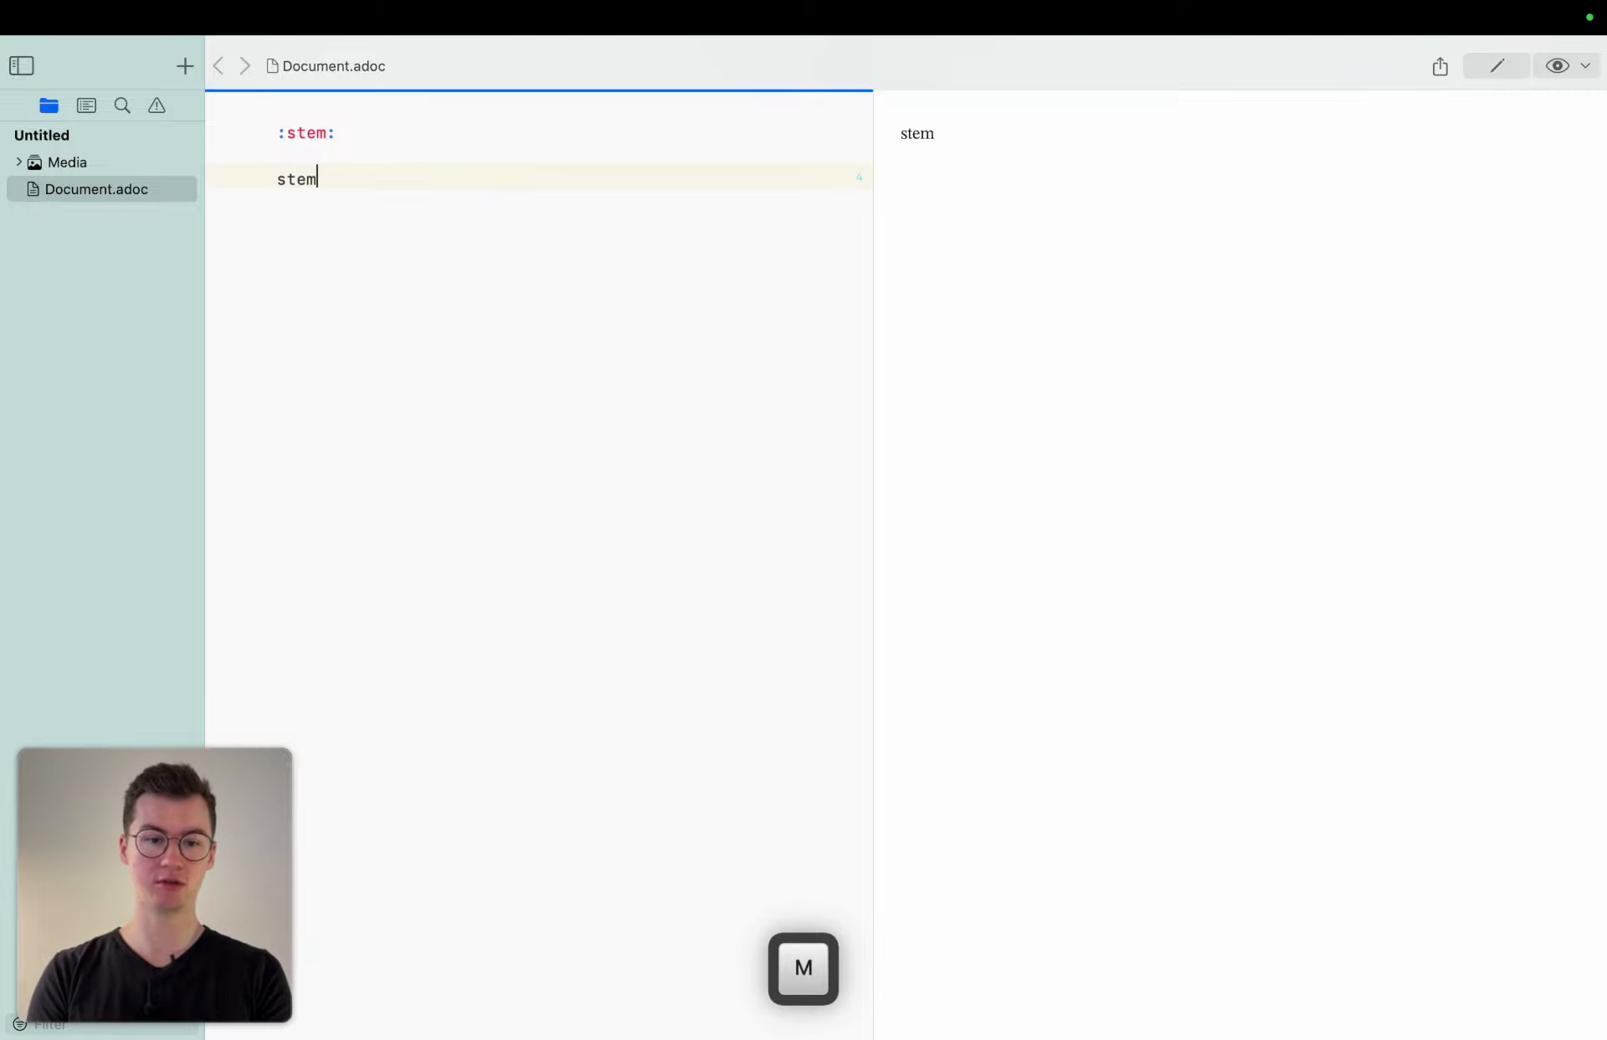
pyautogui.press('Return')
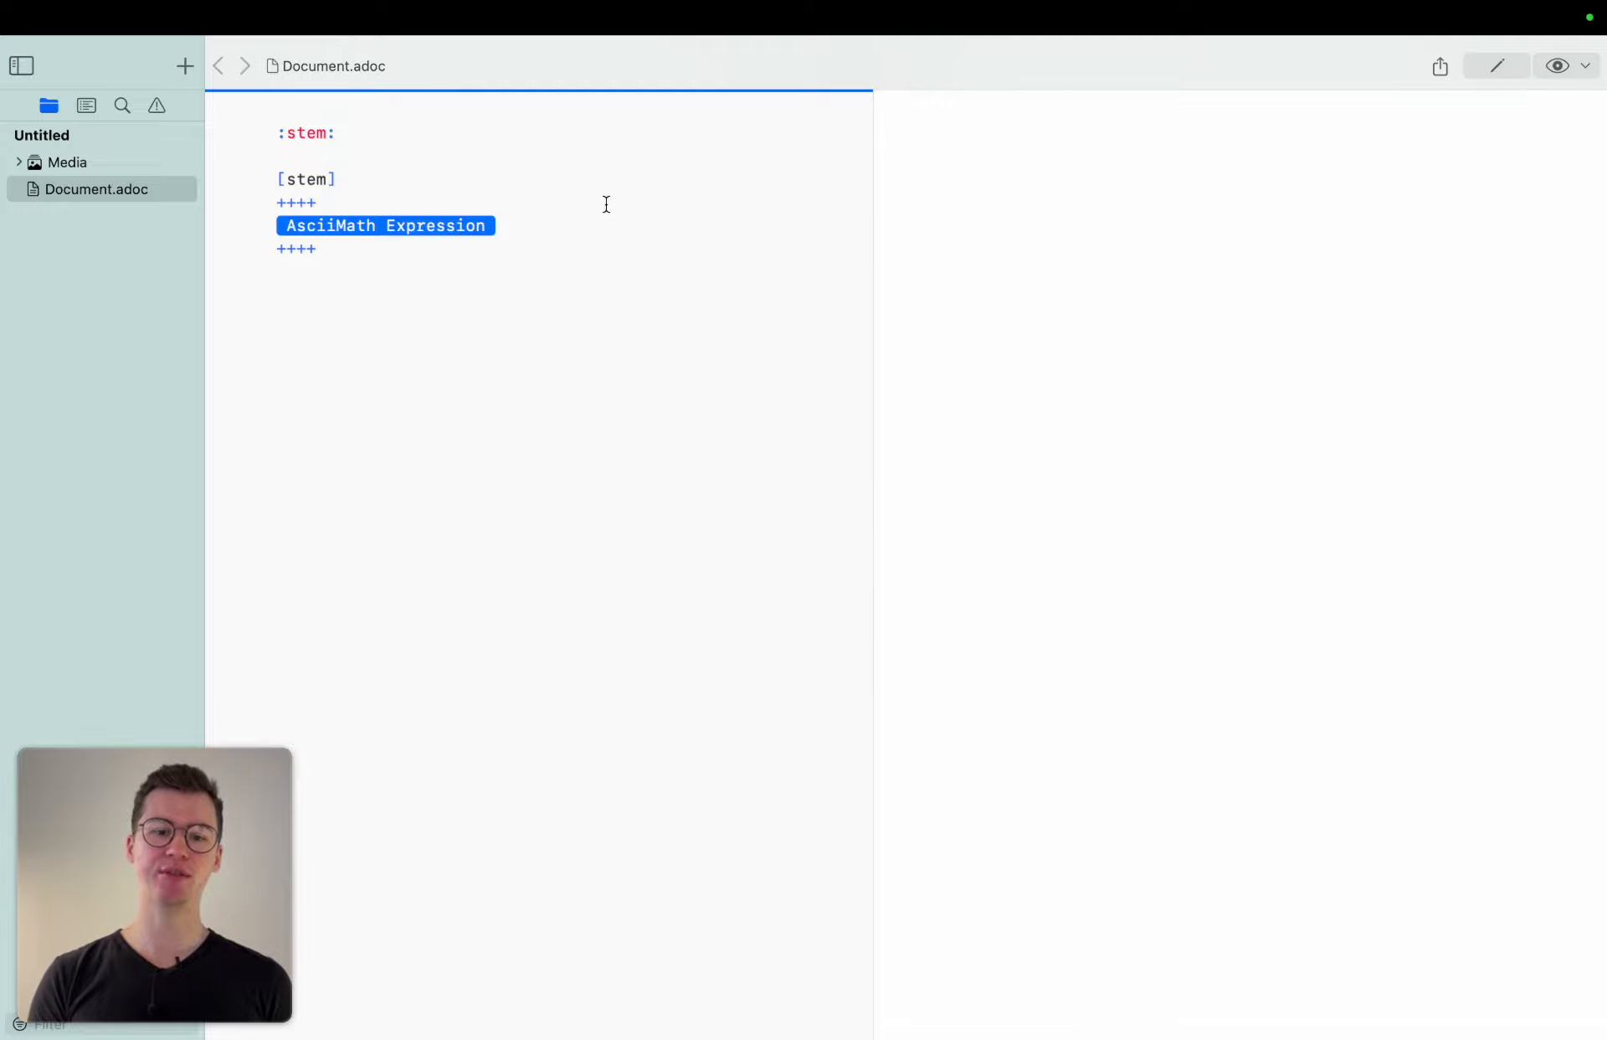
# Set the :stem: attribute's value to latexmath.
pyautogui.click(366, 134)
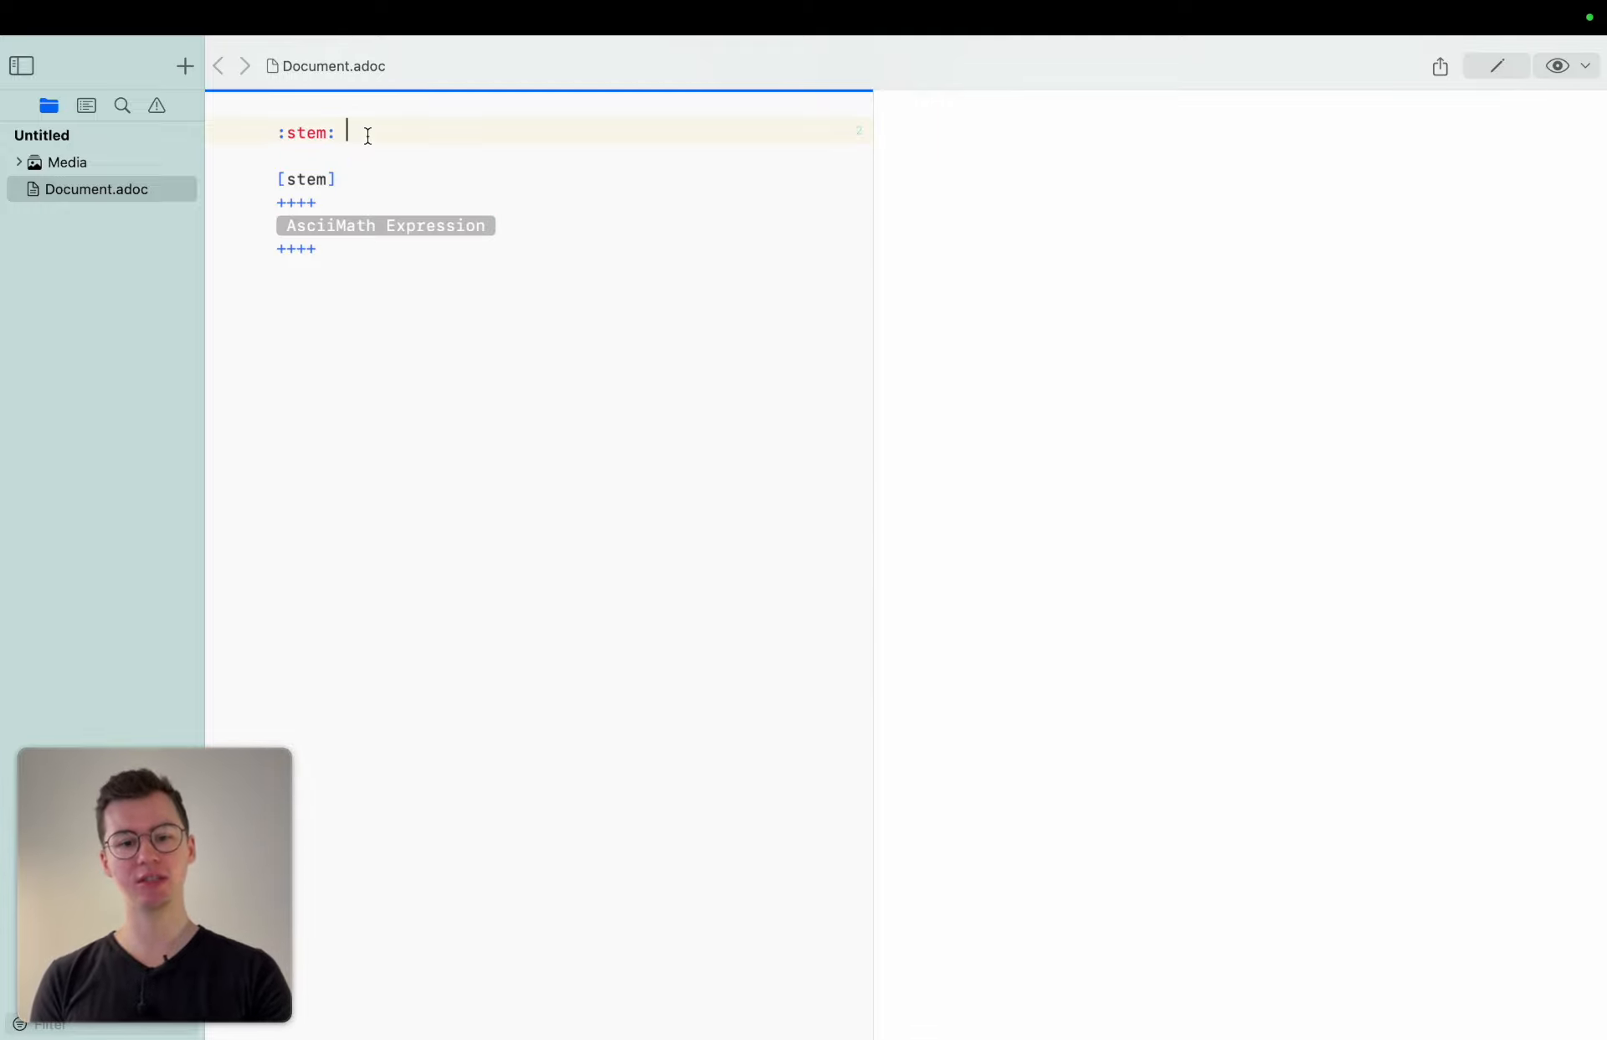
pyautogui.press('Escape')
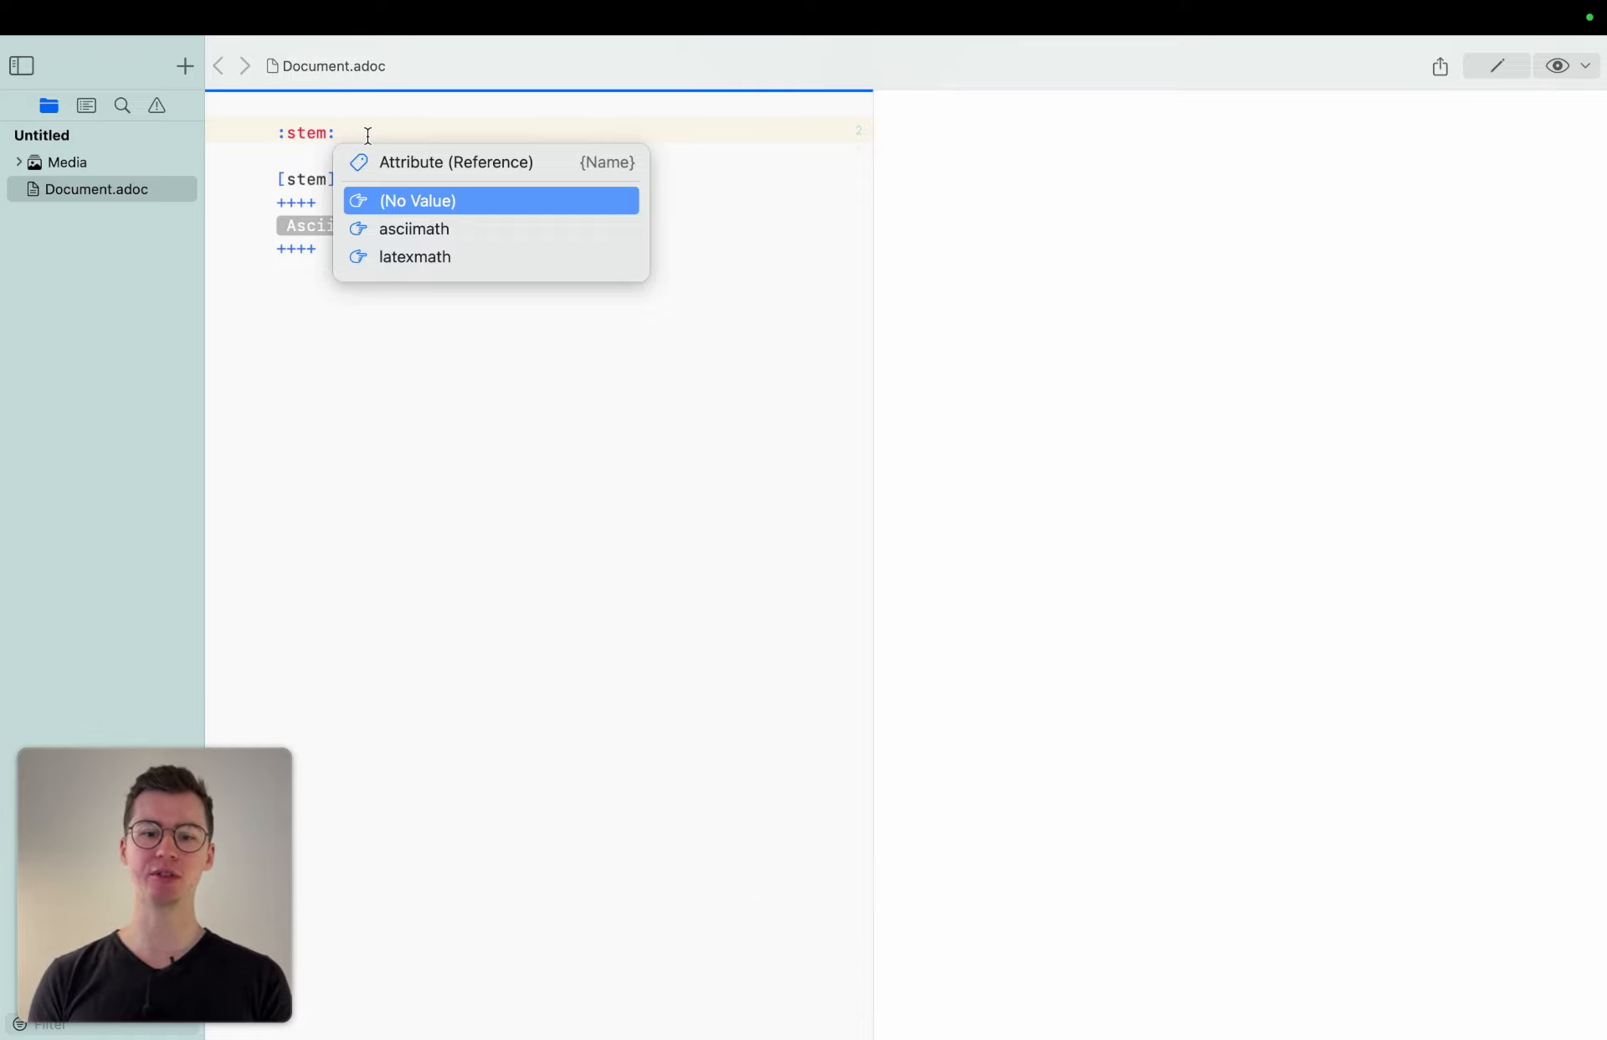
pyautogui.press('Down')
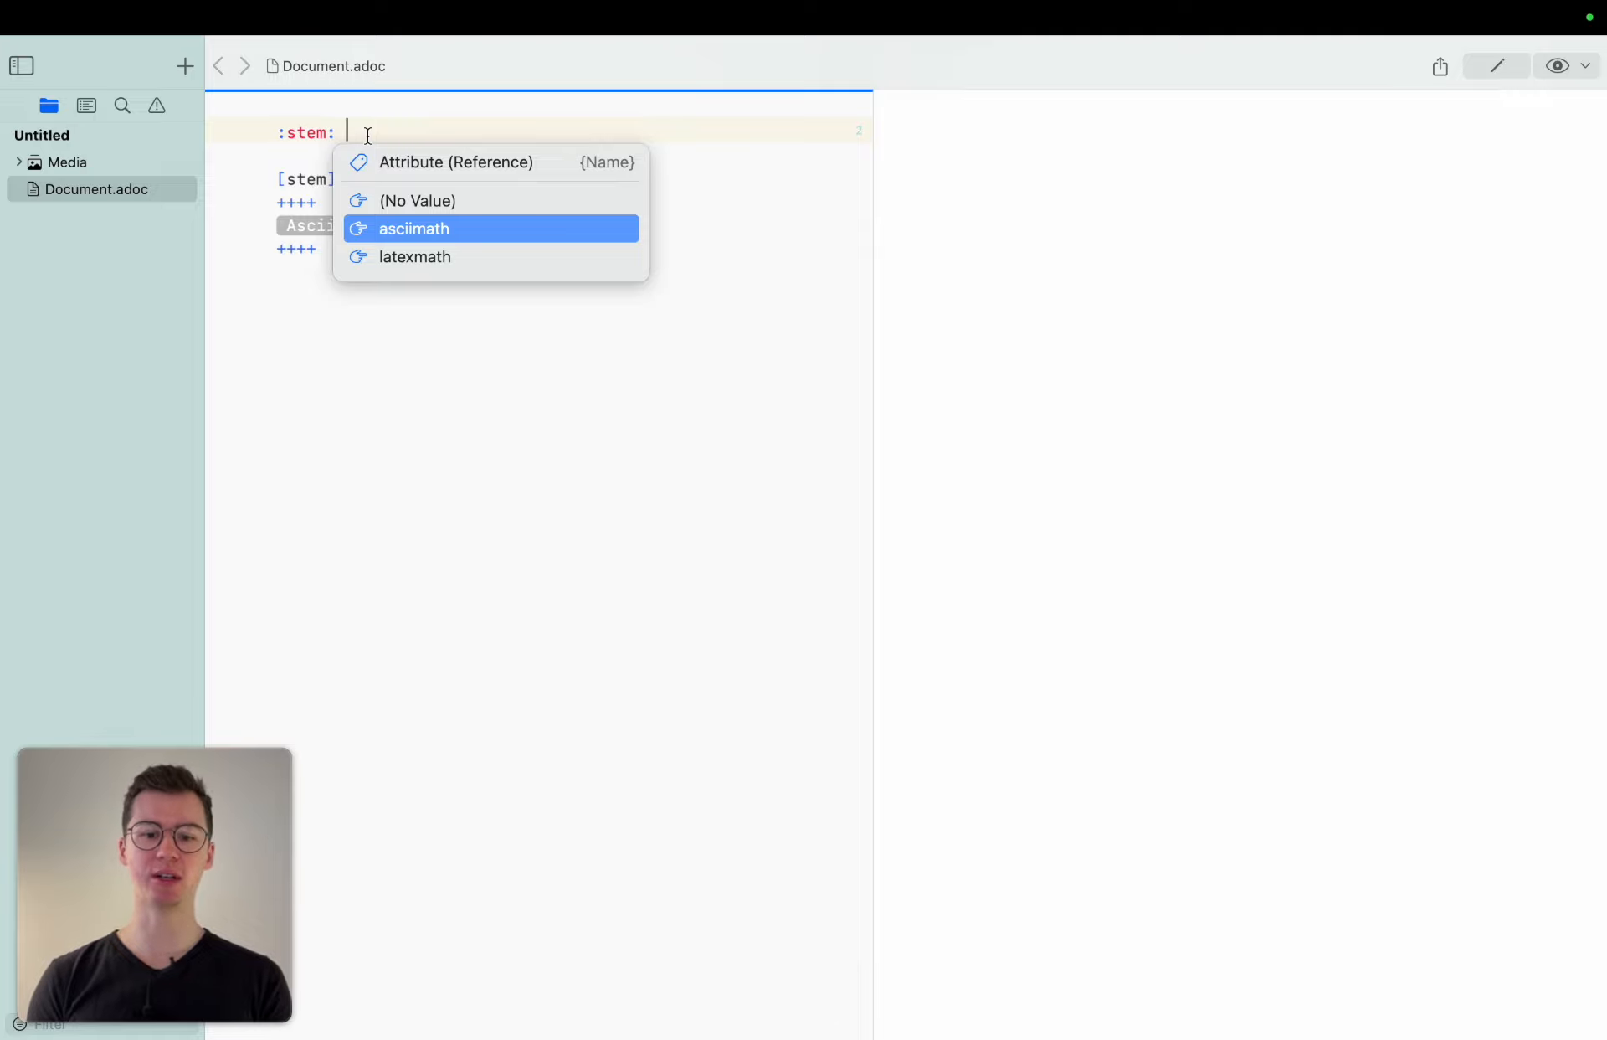
pyautogui.press('Down')
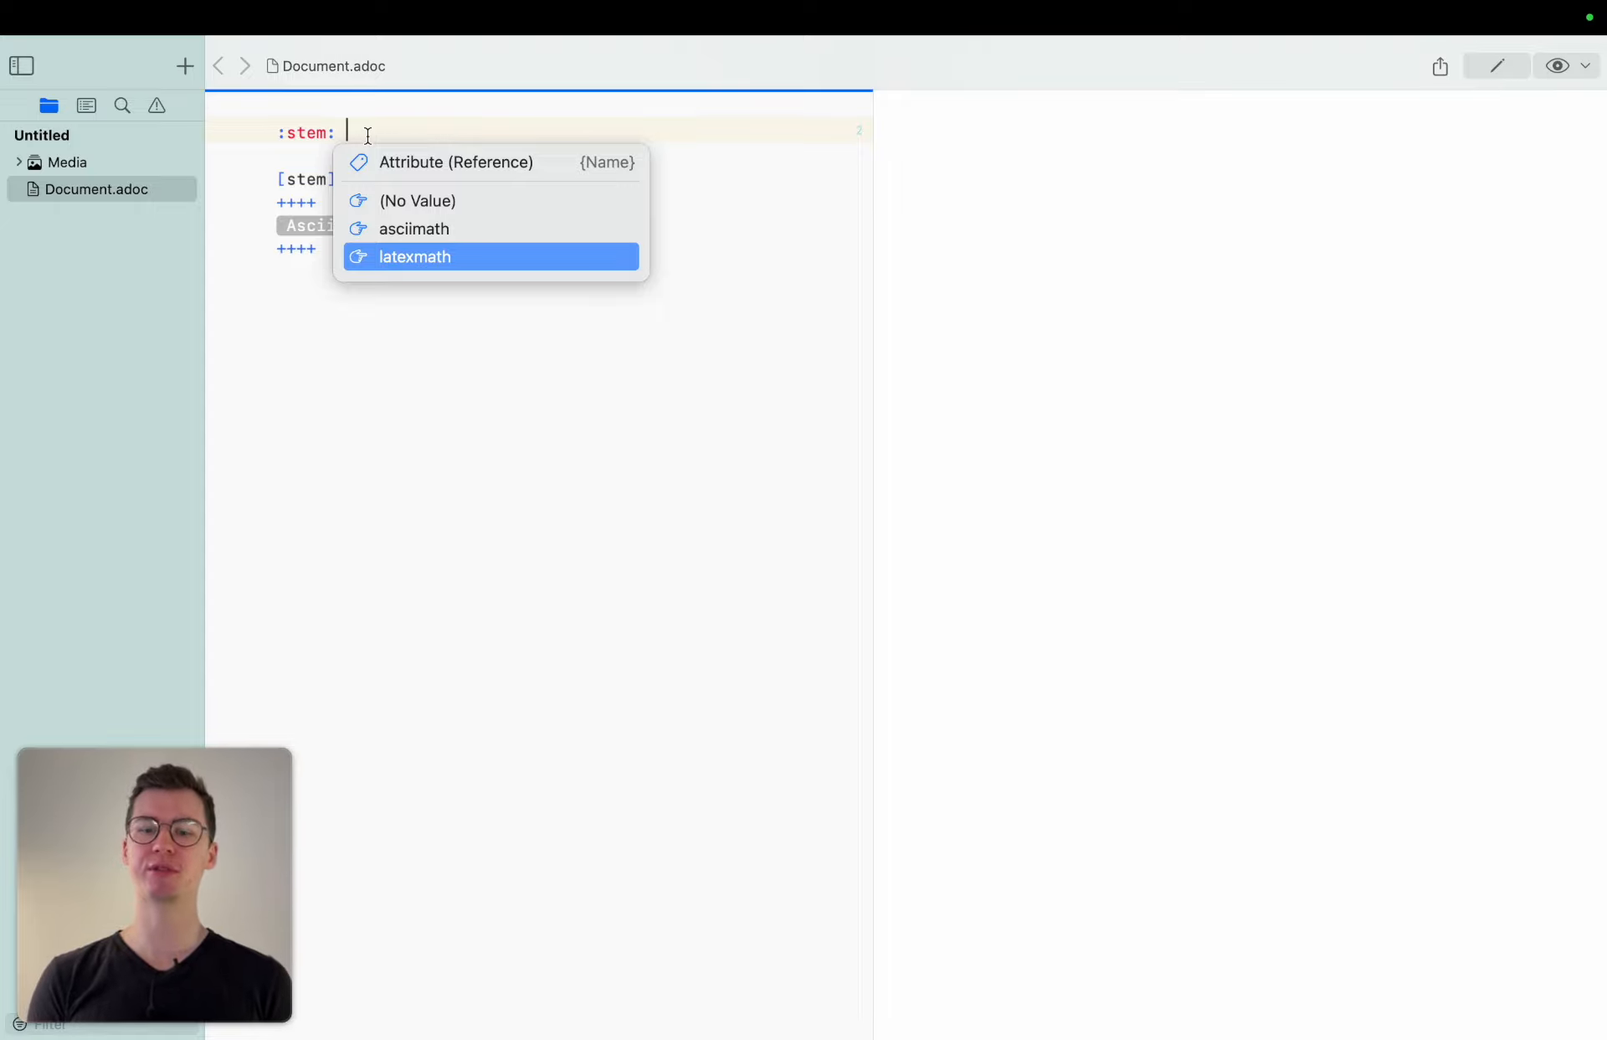
pyautogui.press('Return')
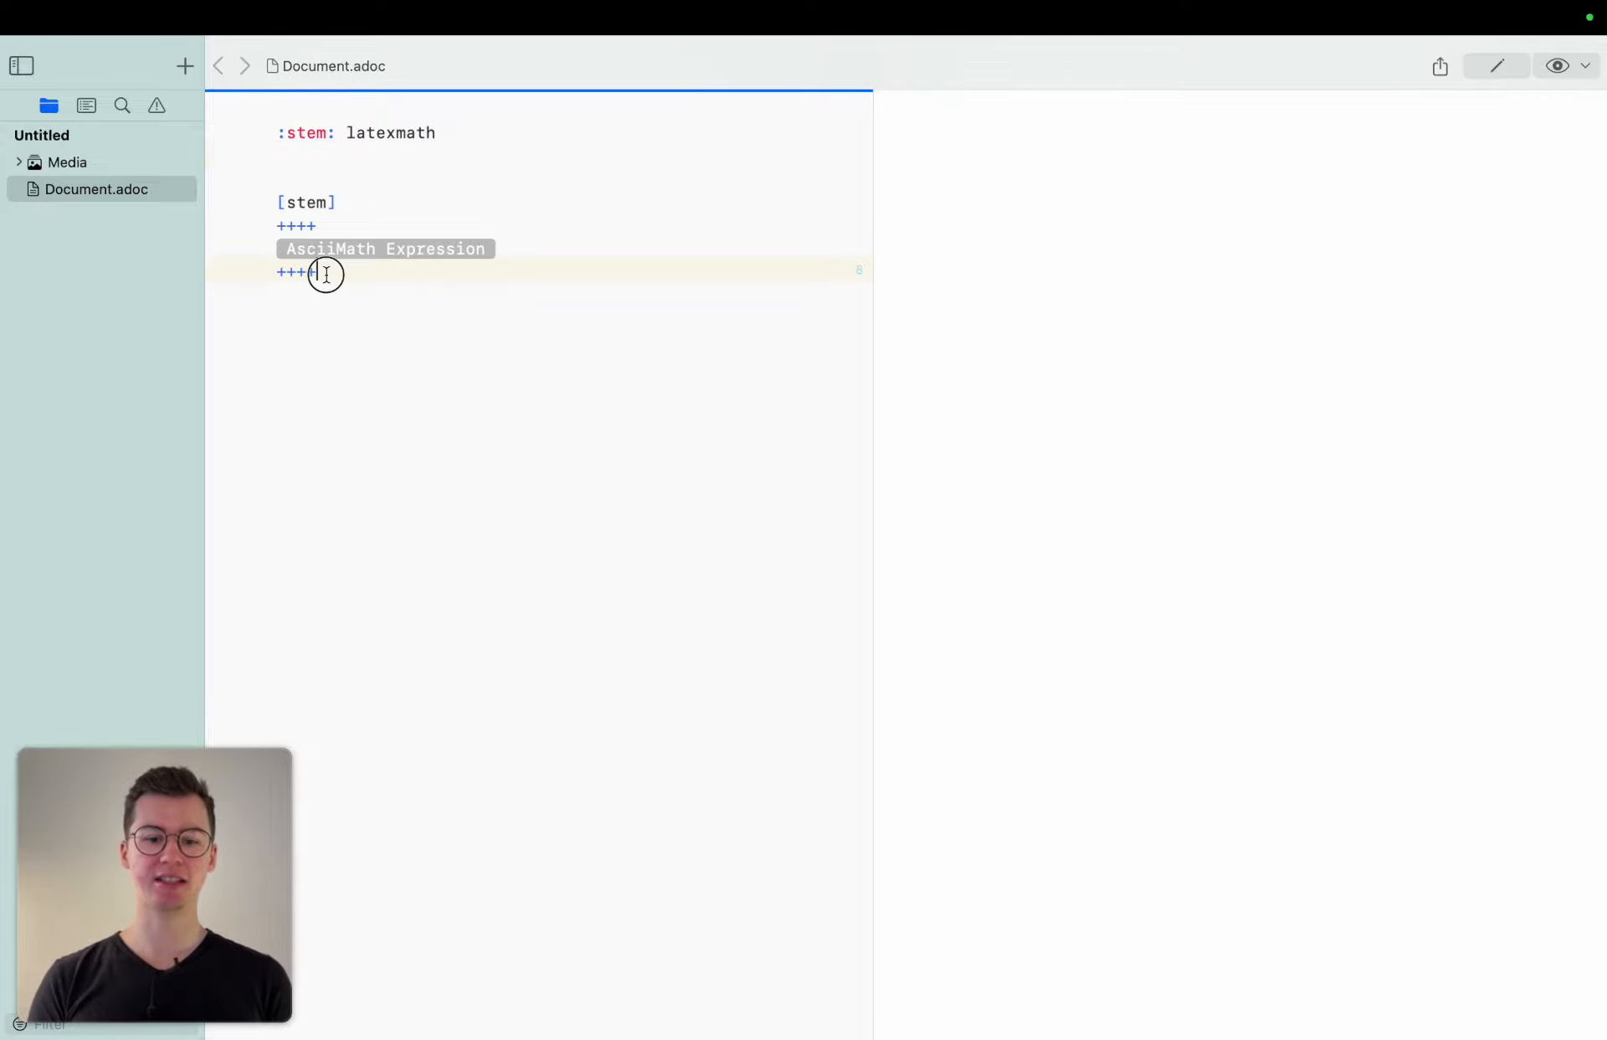
# Replace the existing stem block with a fresh stem block snippet for a LaTeX expression.
pyautogui.moveTo(323, 273); pyautogui.dragTo(275, 199)
pyautogui.press('BackSpace')
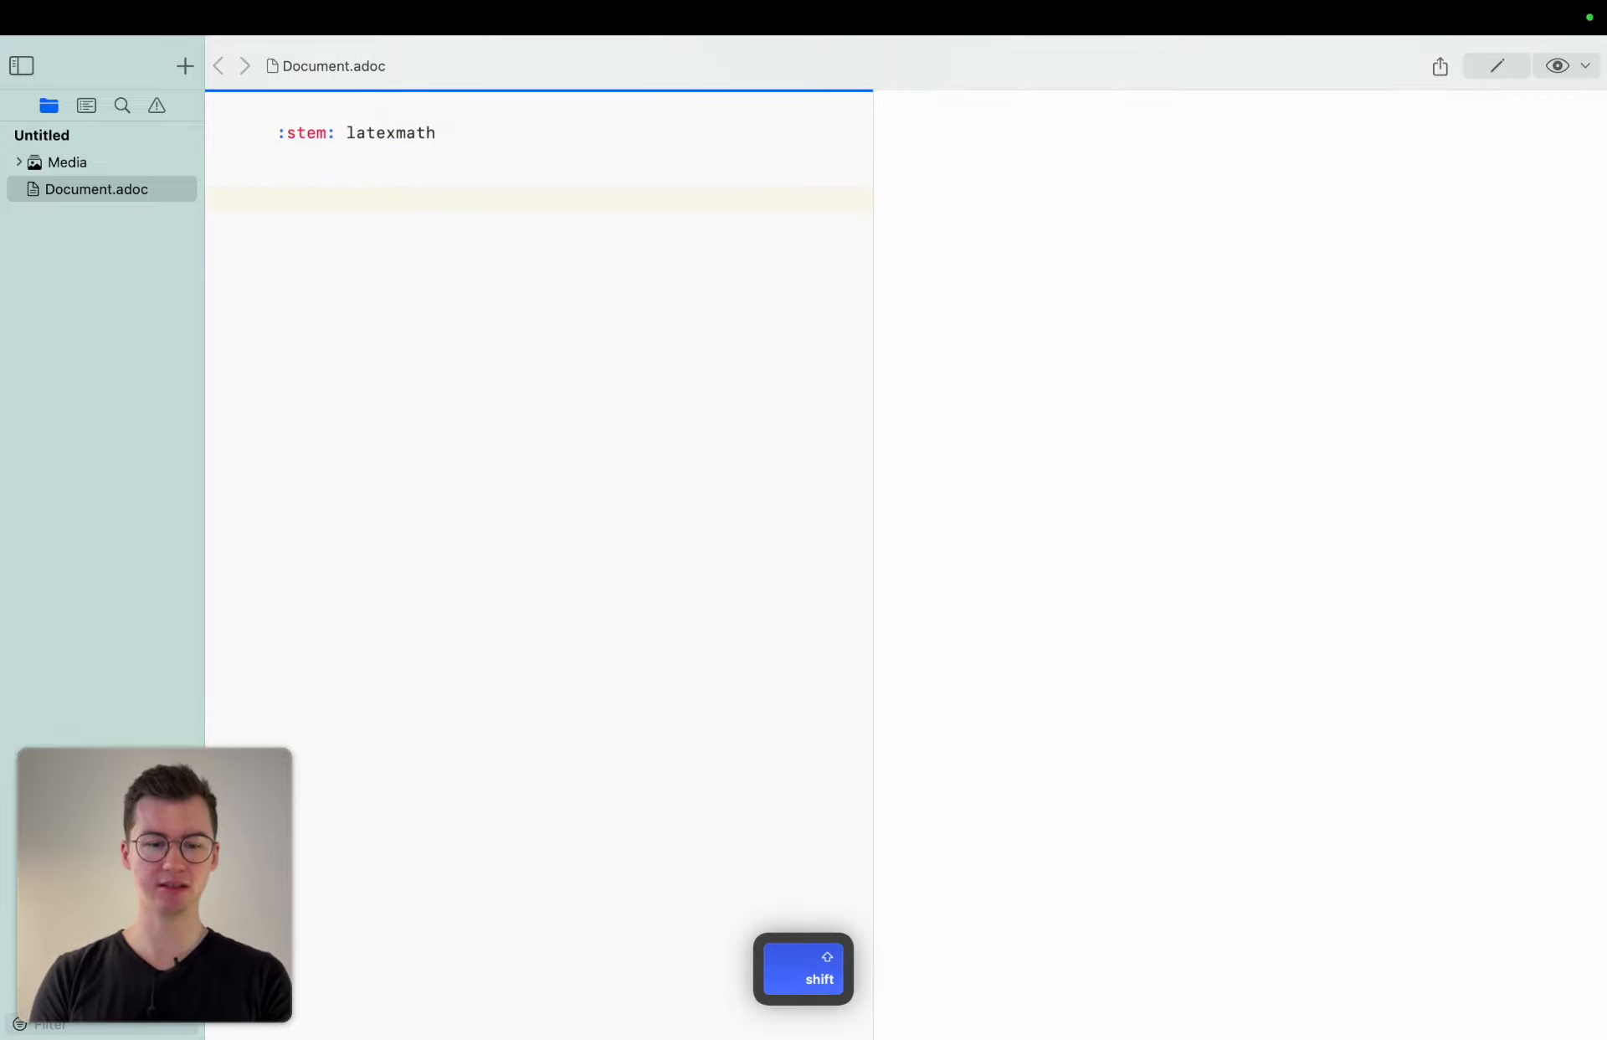
pyautogui.hotkey('ctrl', 'space')
pyautogui.write('stem')
pyautogui.press('Return')
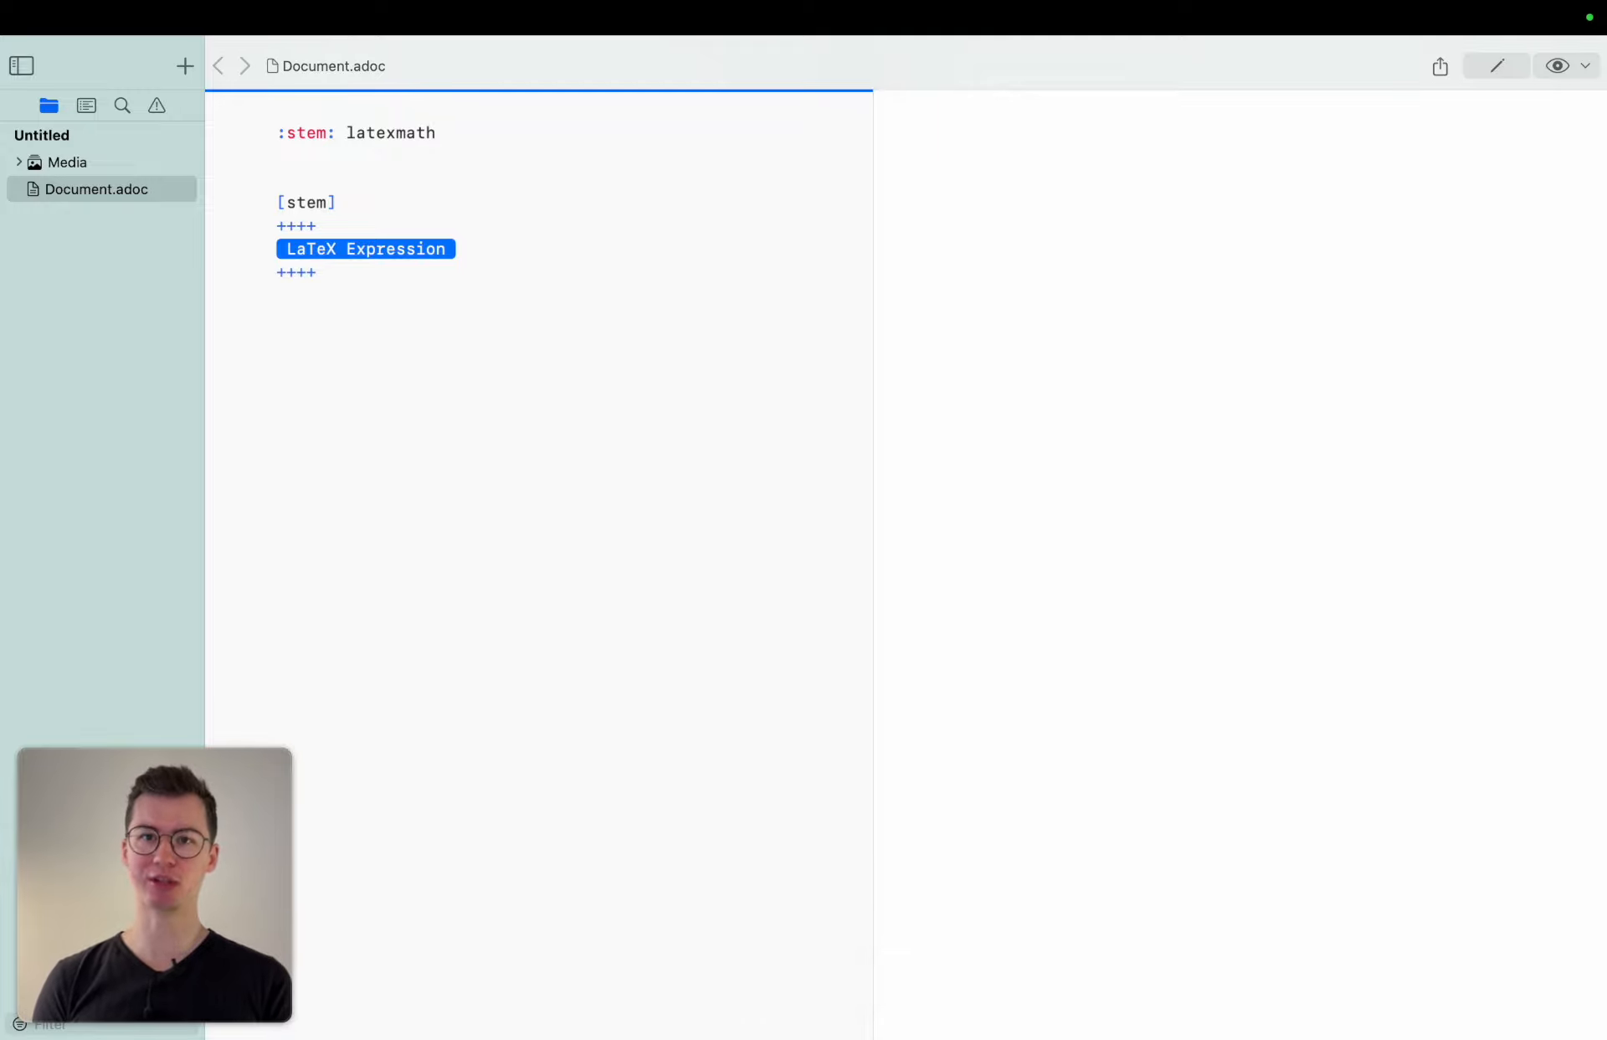
# Enter the formula a^2+b^2=c^2 inside the stem block.
pyautogui.write('a')
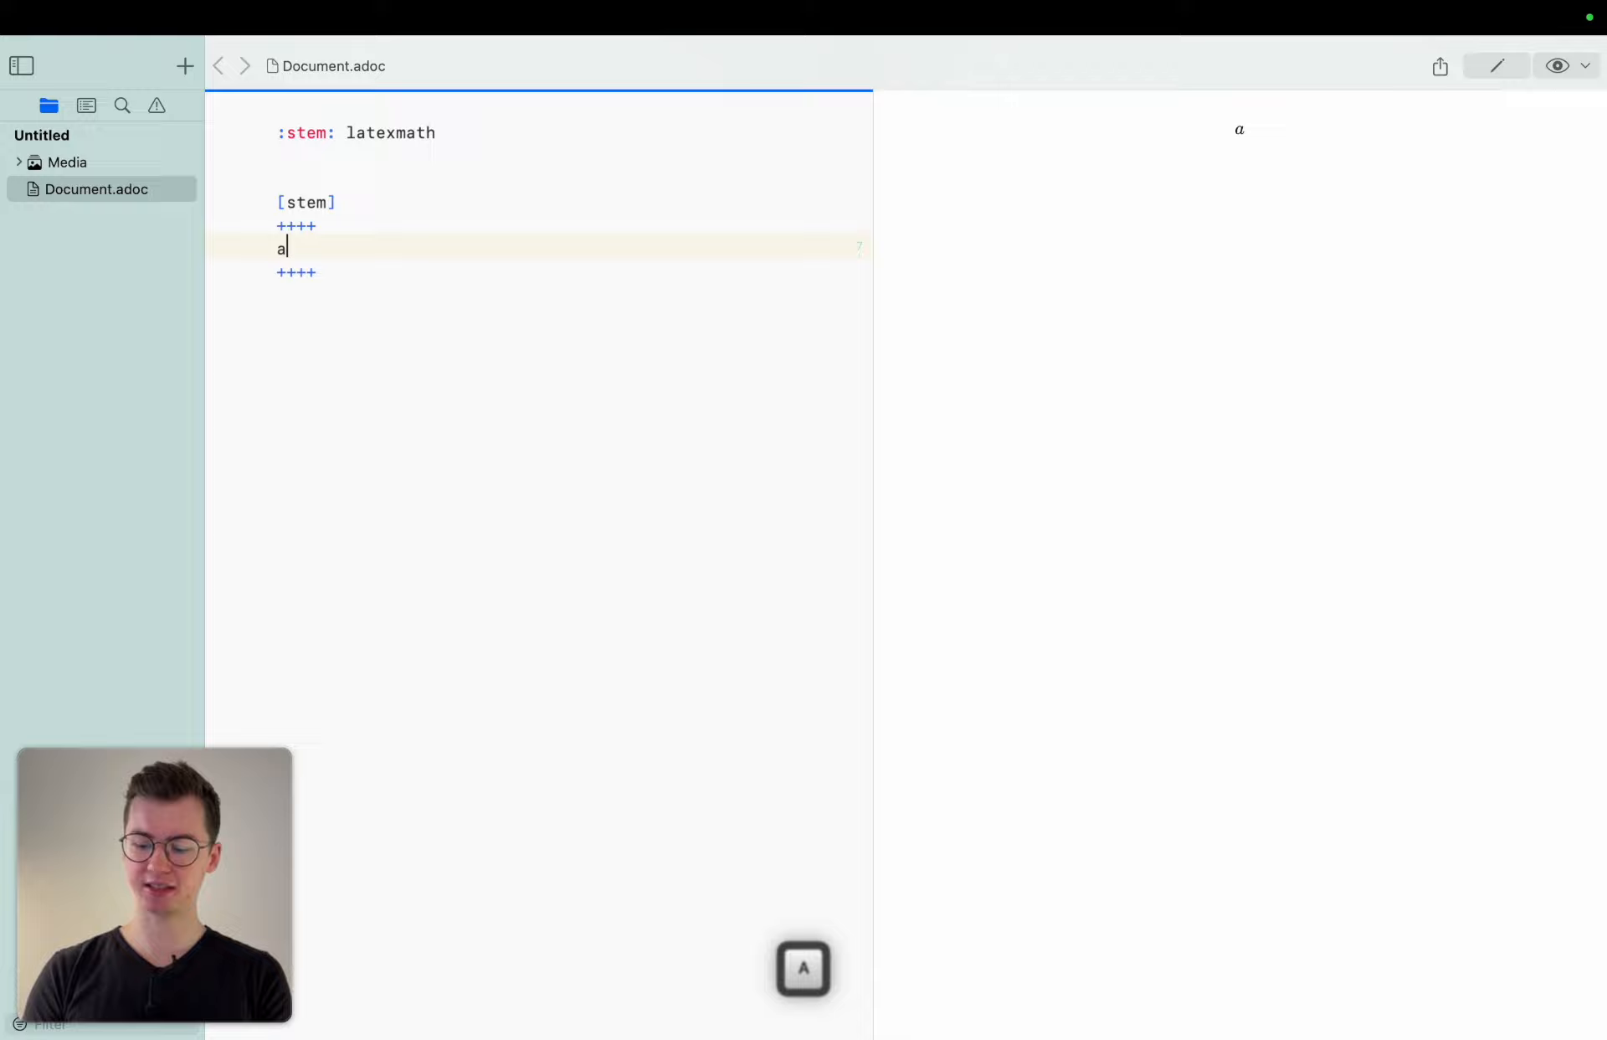
pyautogui.write('^2')
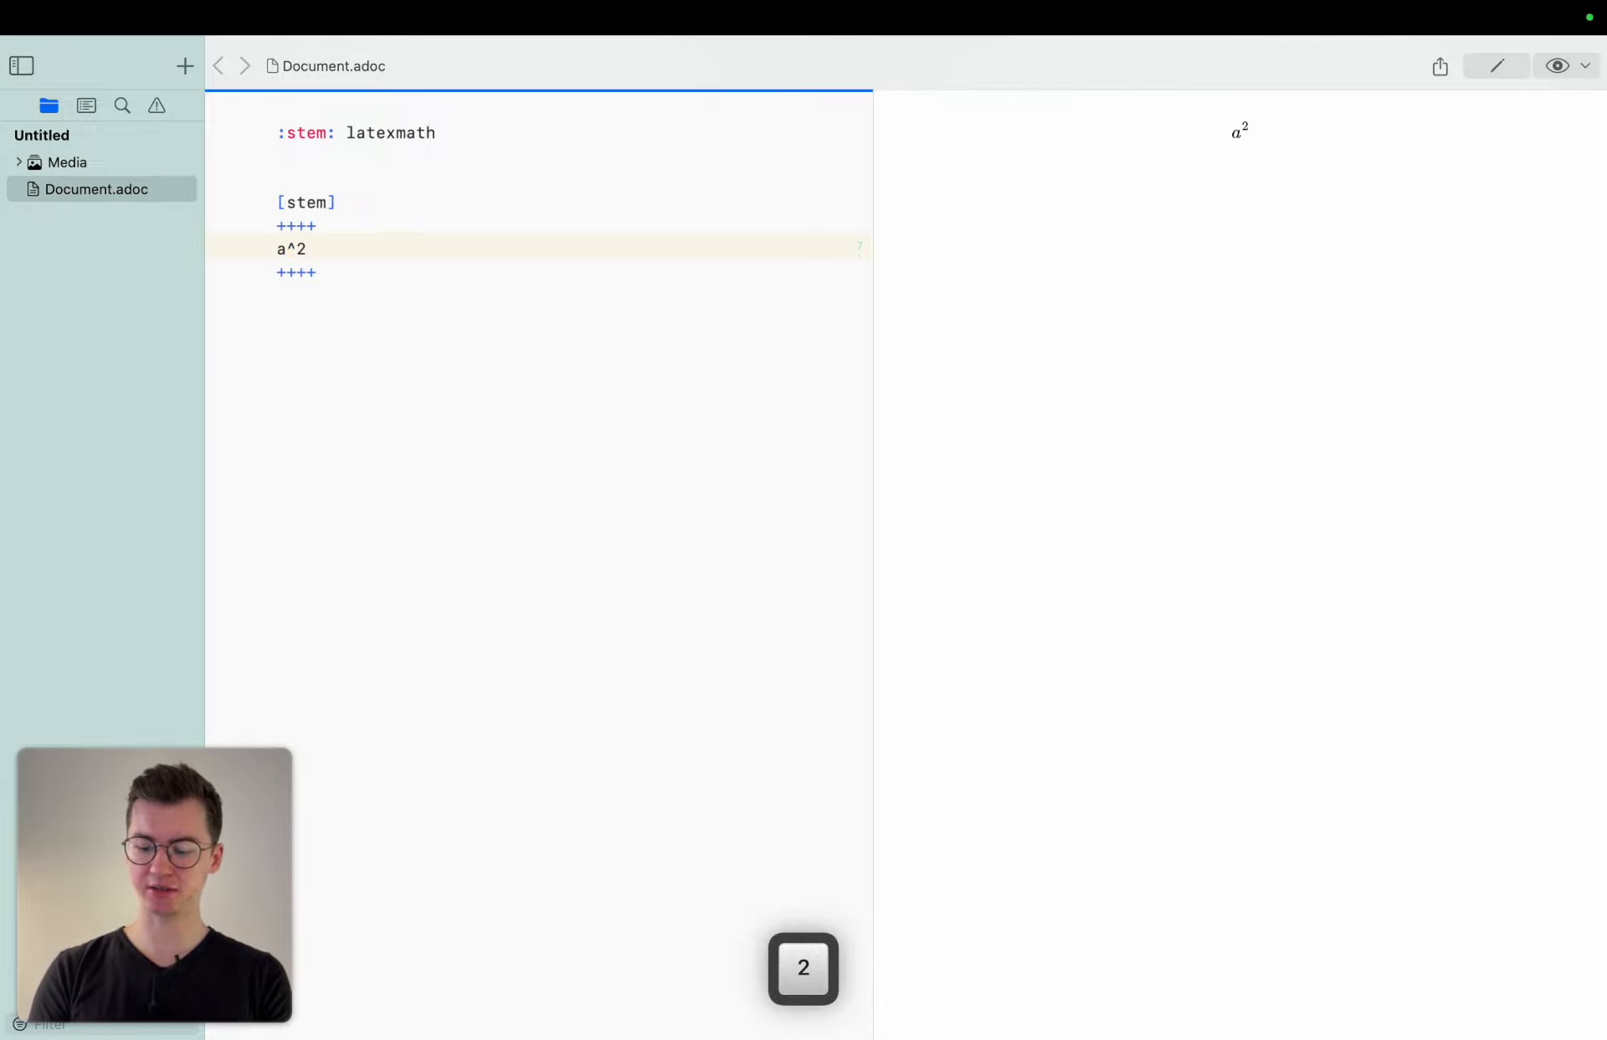
pyautogui.write('+b^2')
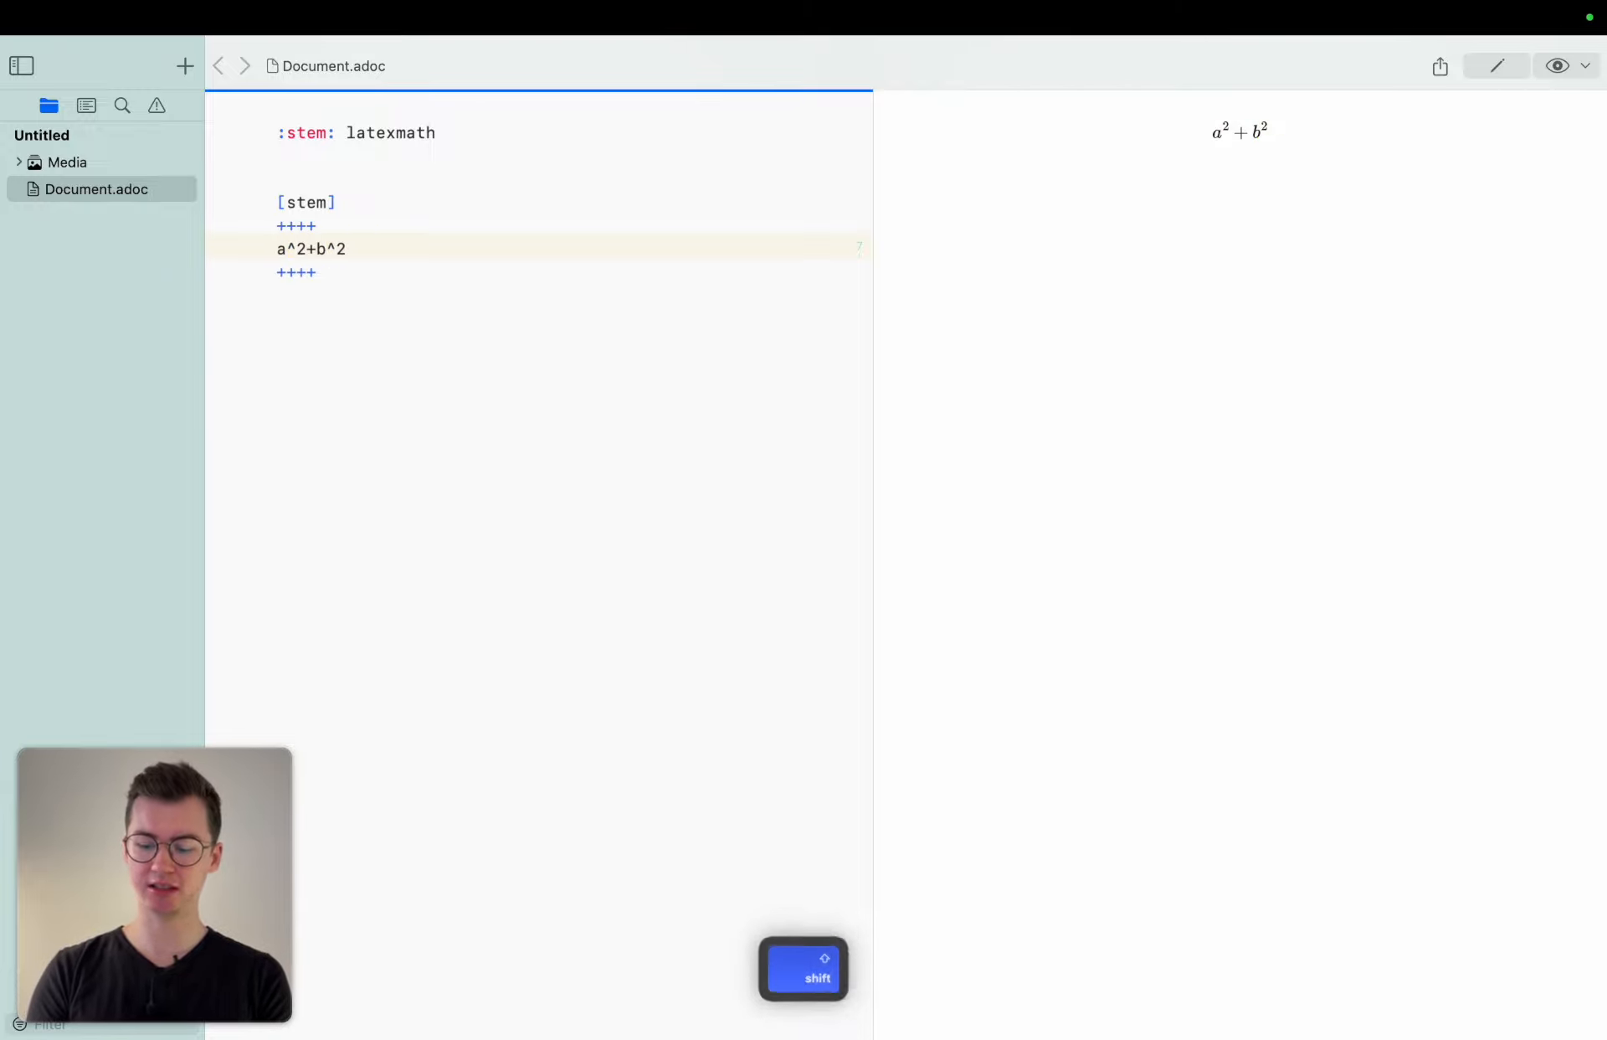
pyautogui.write('=c^2')
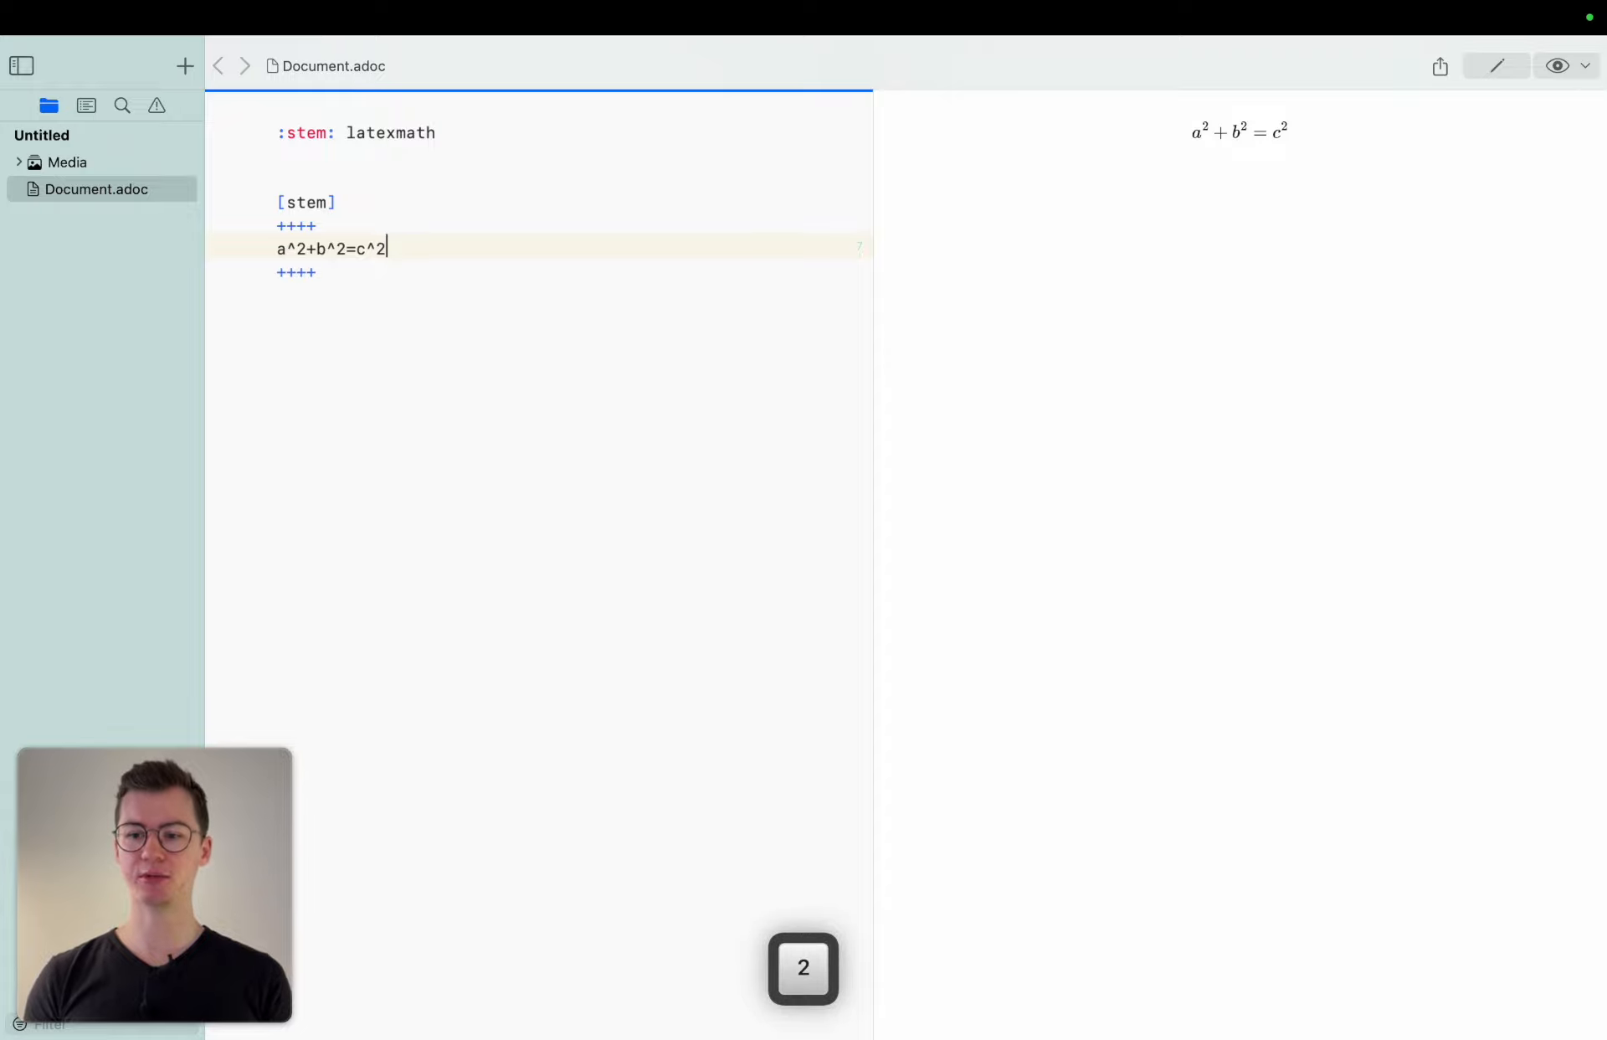
# Switch the preview format to PDF.
pyautogui.click(1187, 151)
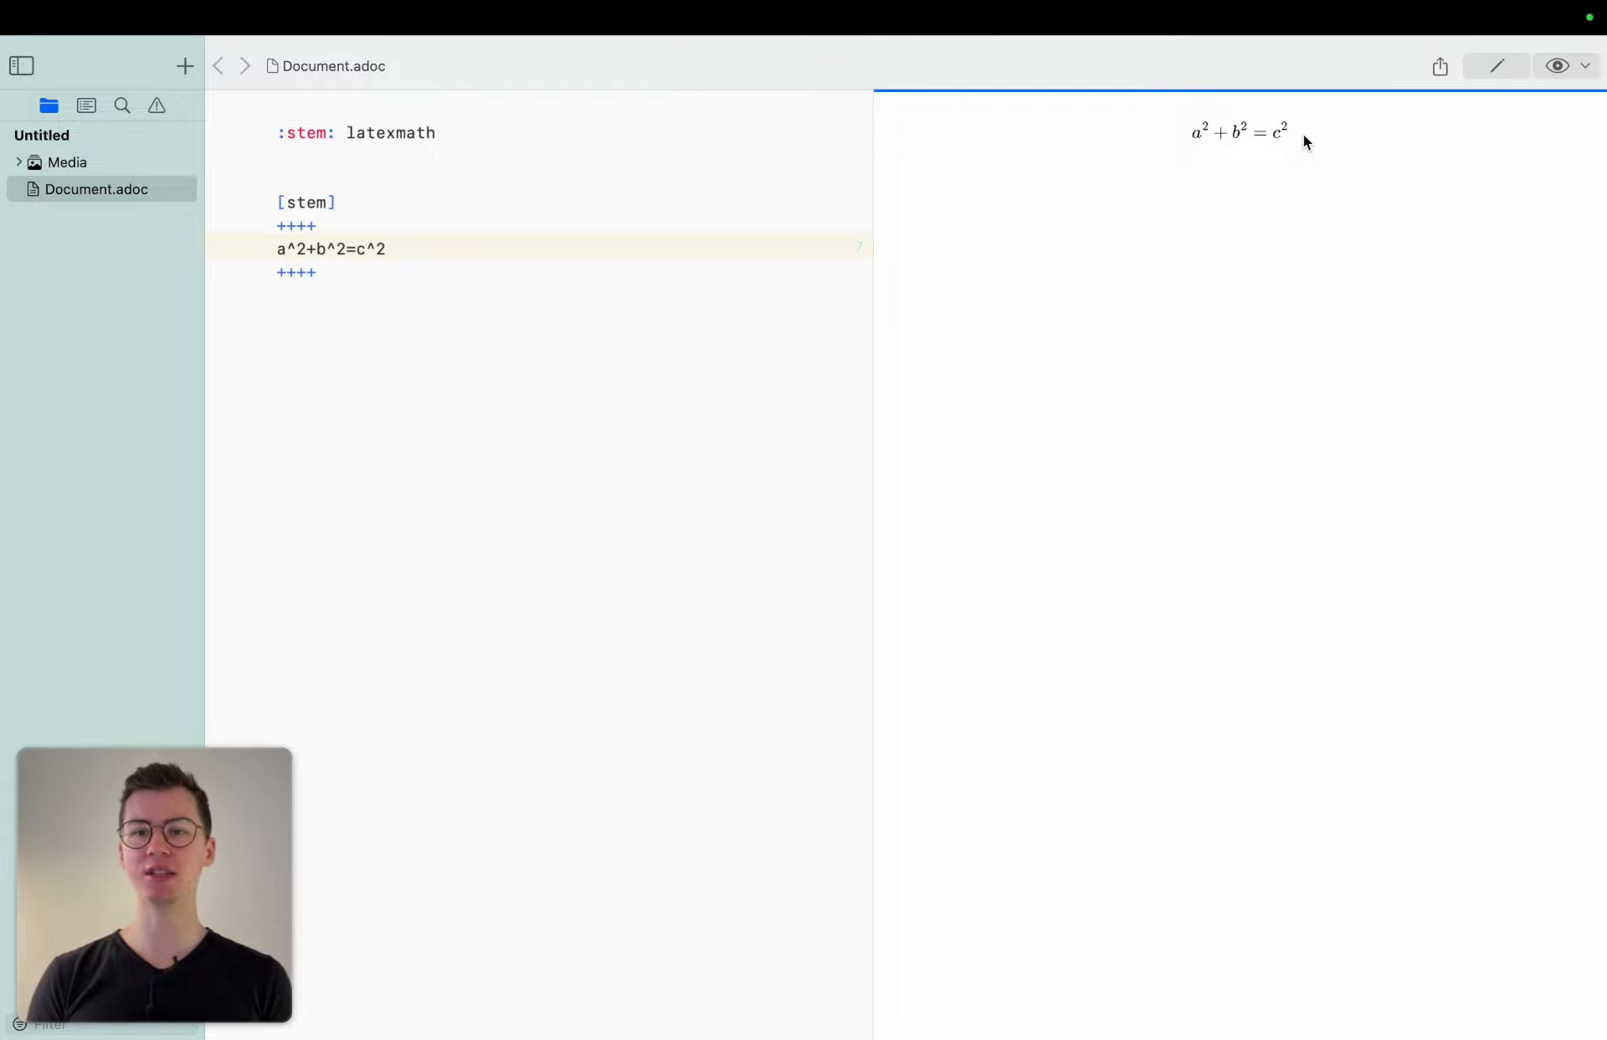
pyautogui.click(1585, 66)
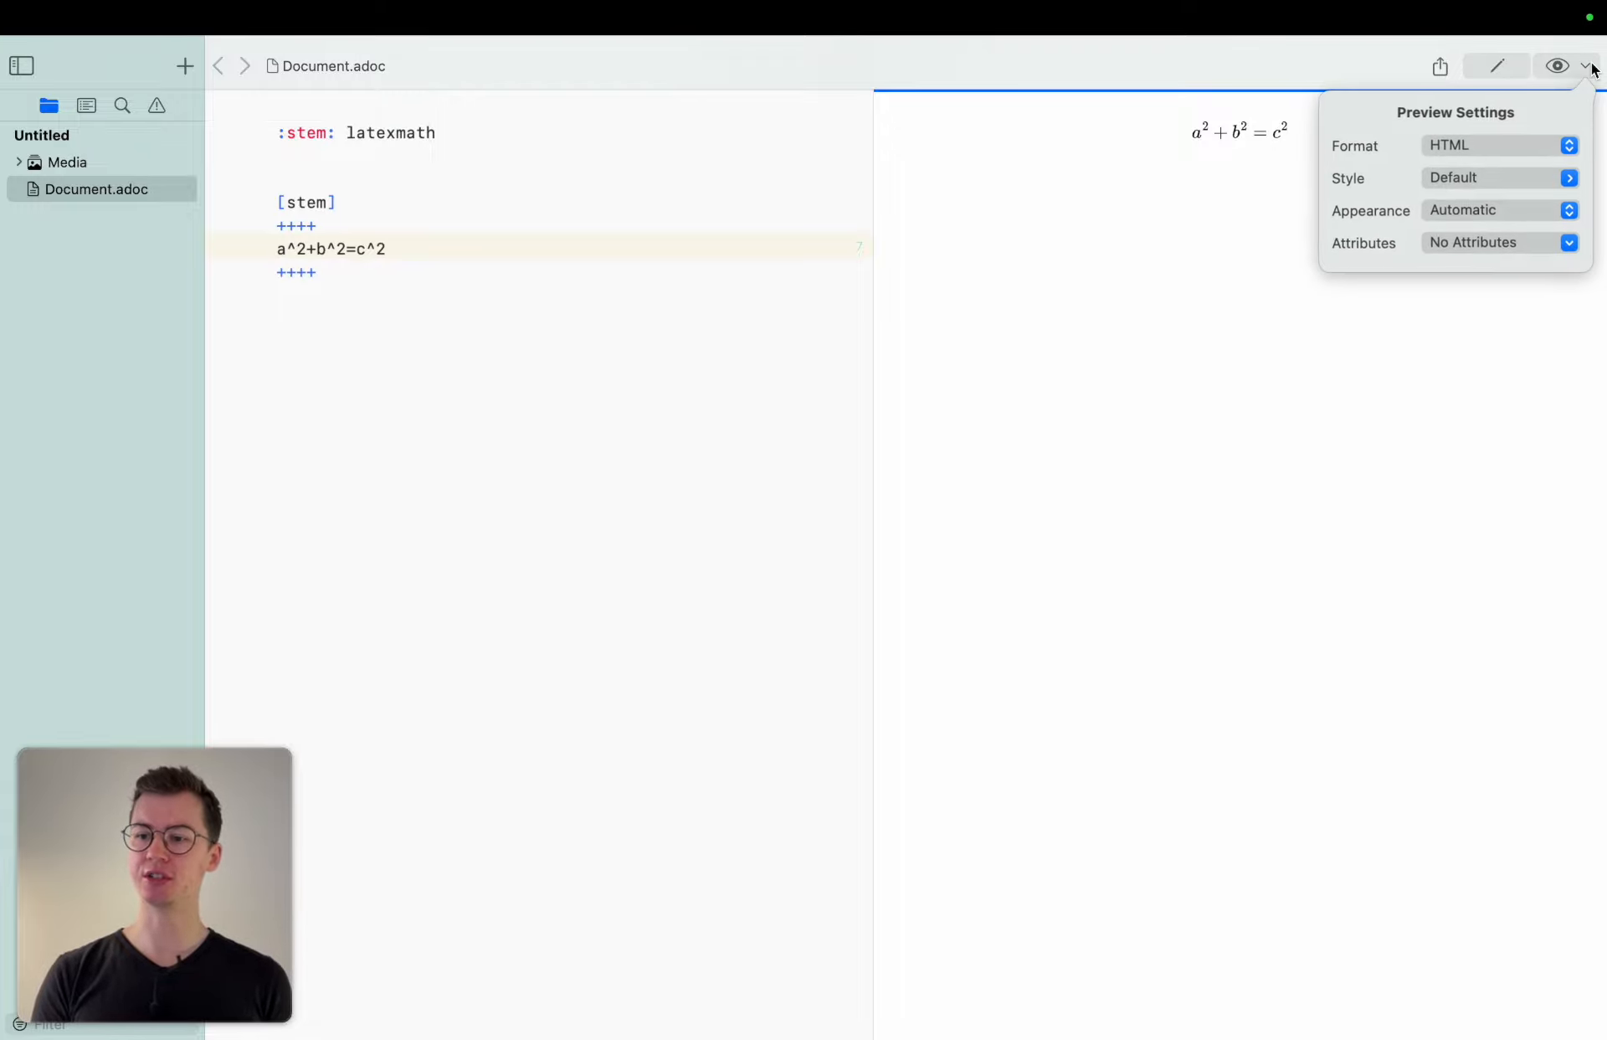
pyautogui.click(1505, 139)
pyautogui.click(1505, 166)
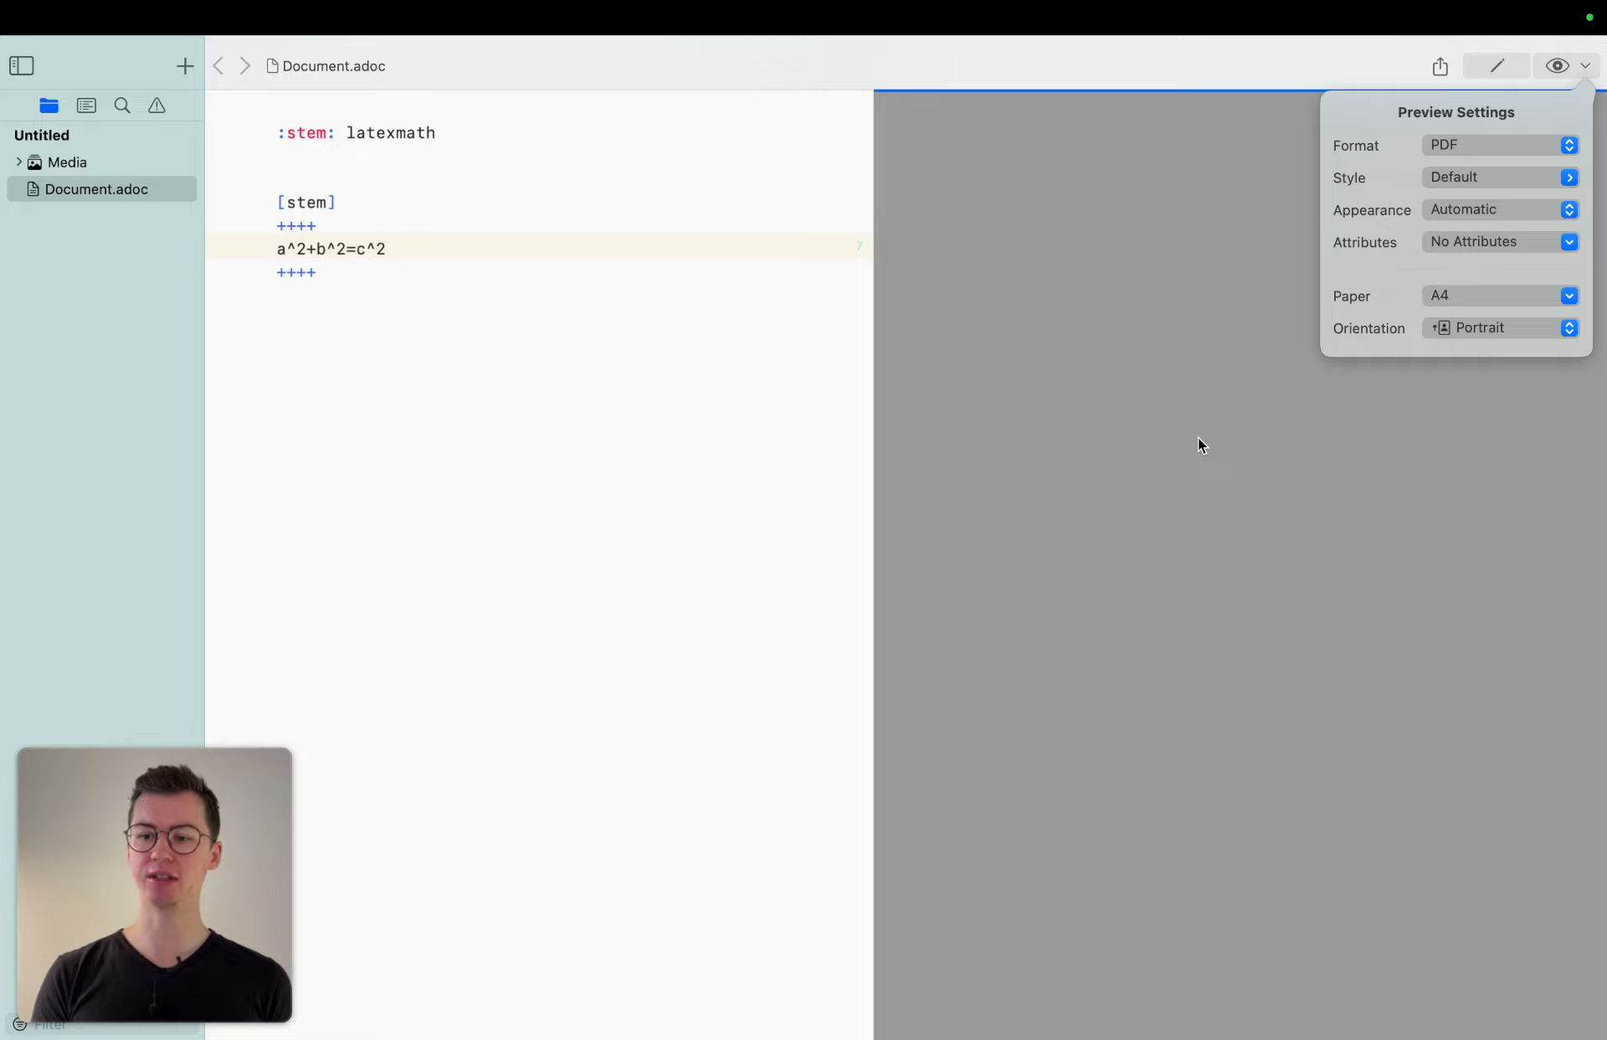
pyautogui.click(1139, 456)
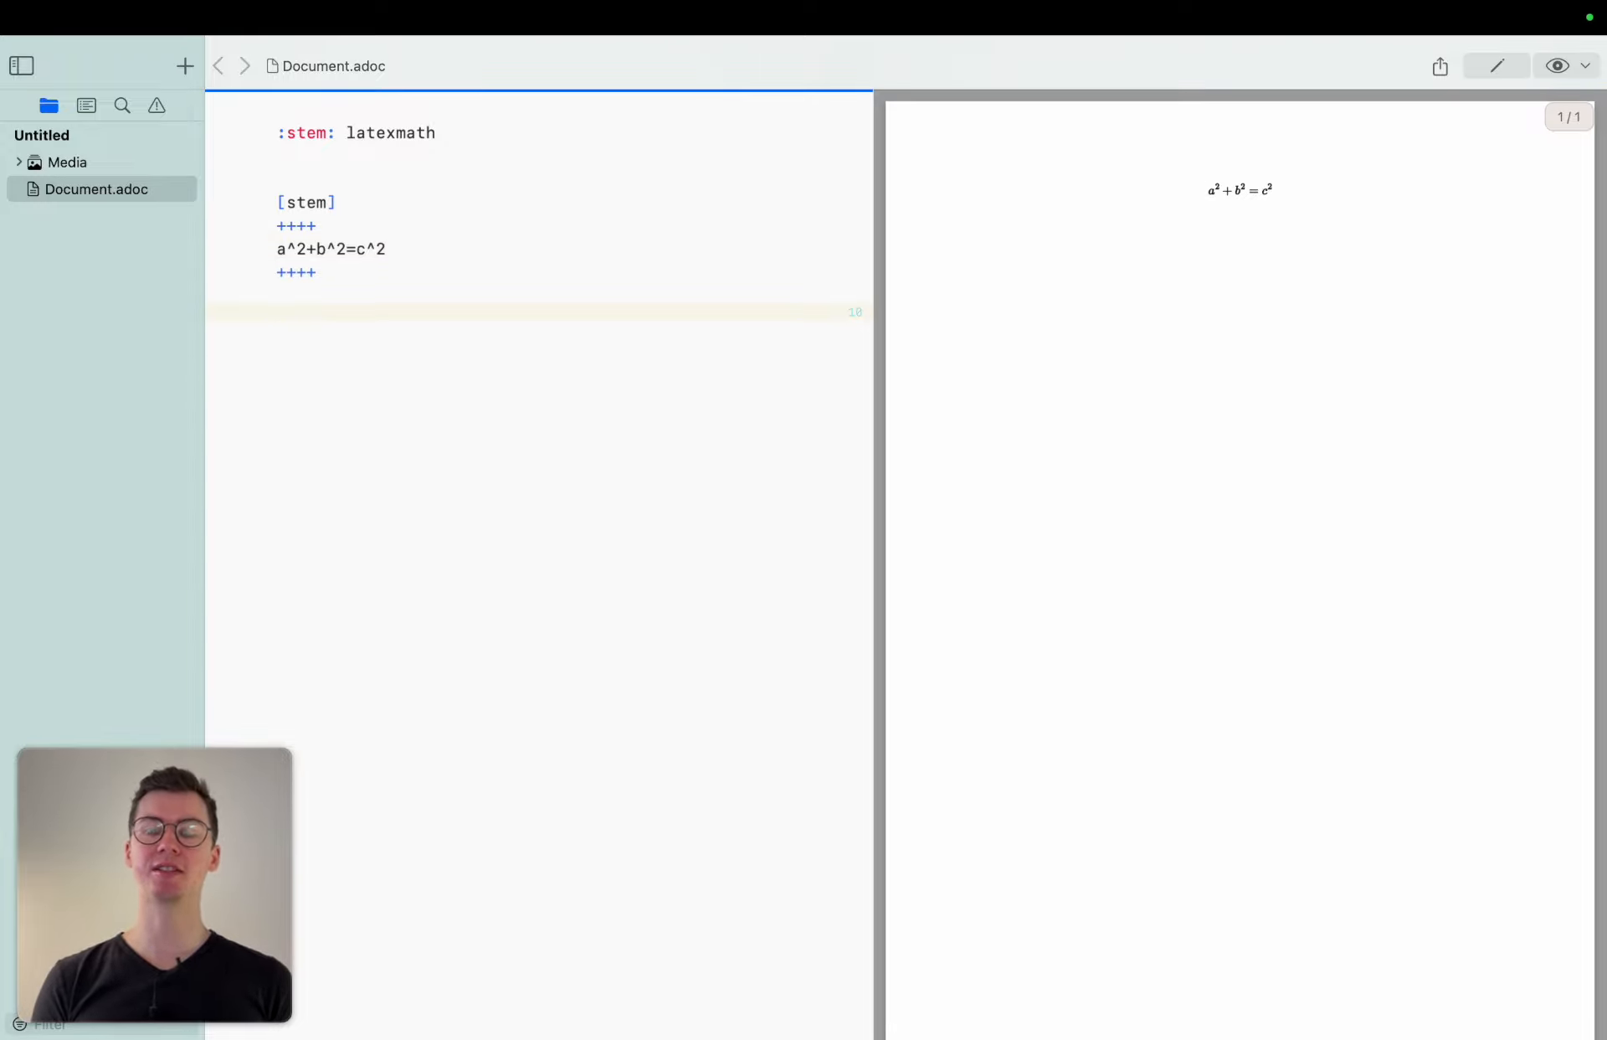
# Add an inline stem:[a^2+b^2=c^2] macro below the block, copying the formula from the stem block.
pyautogui.write('stem')
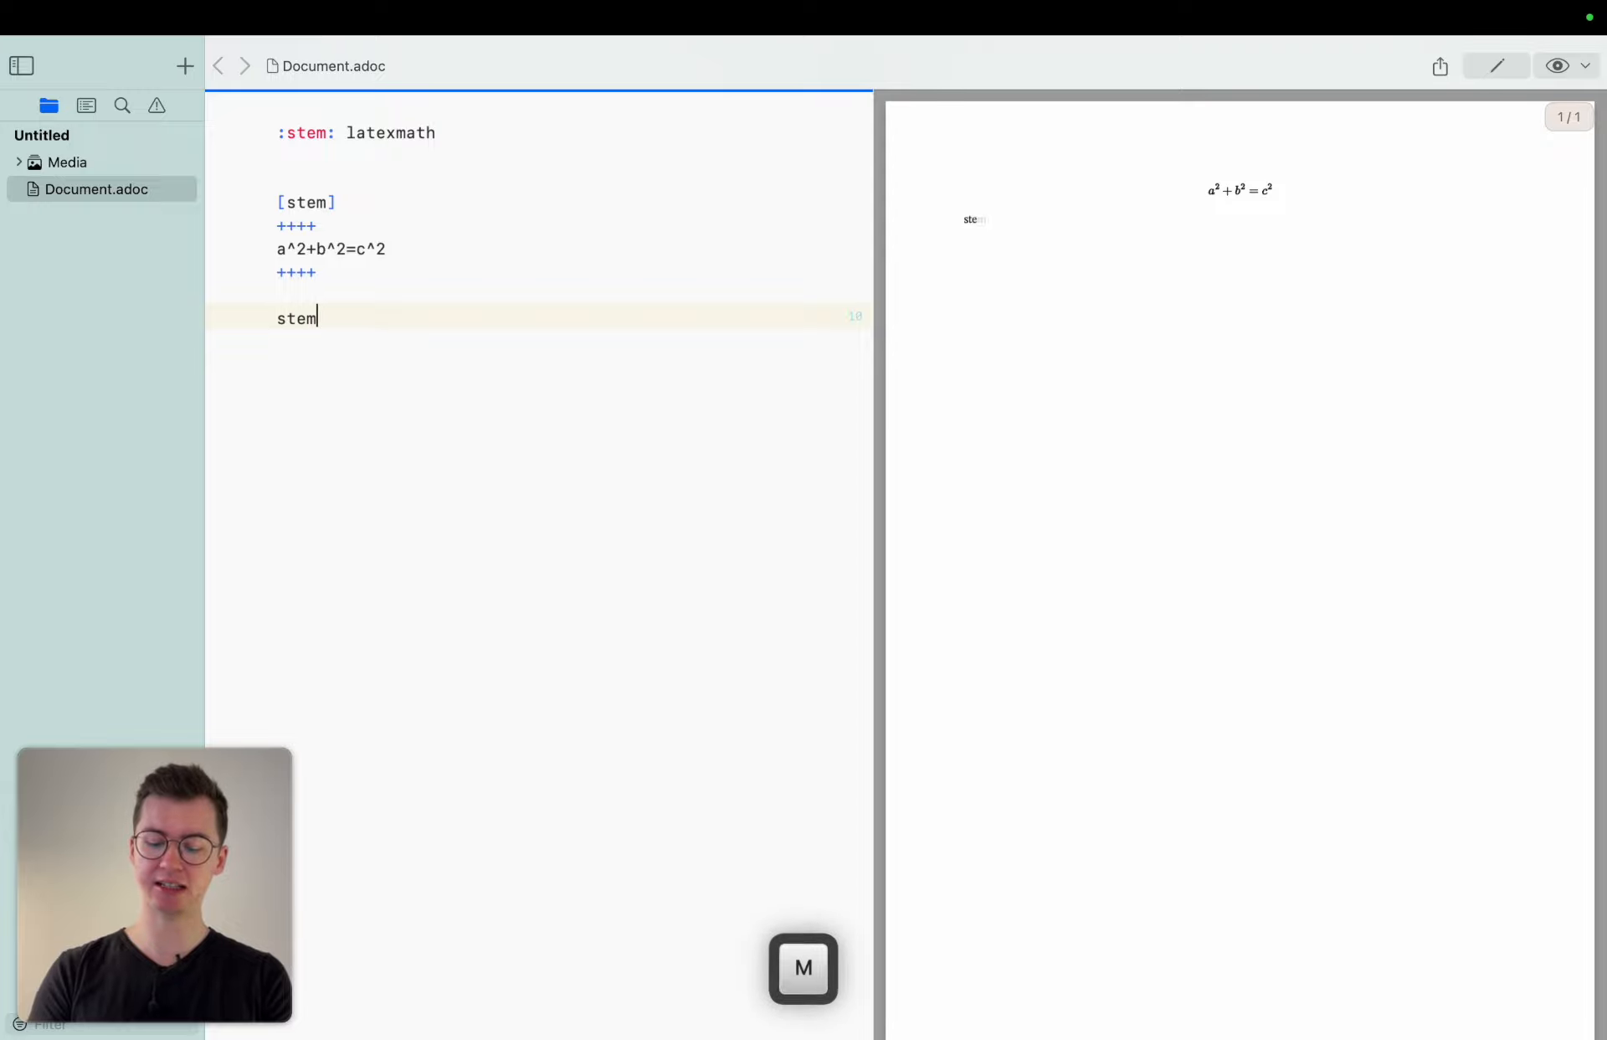
pyautogui.write(':[]')
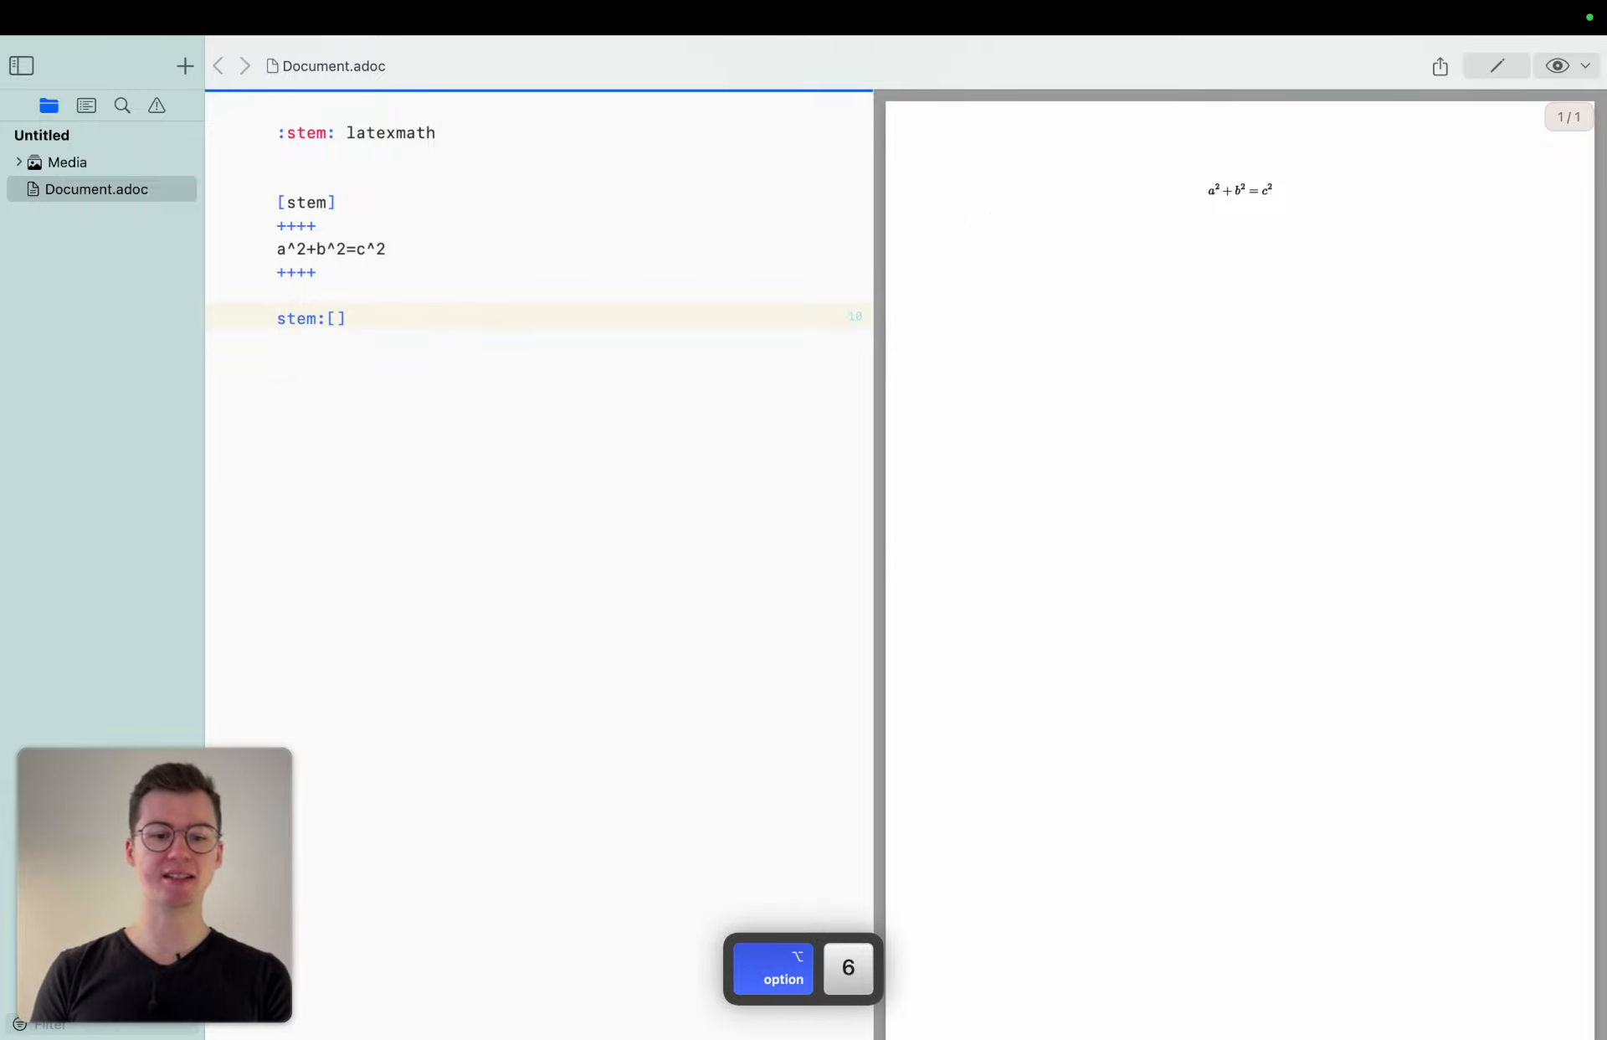
pyautogui.press('Left')
pyautogui.write('a^2')
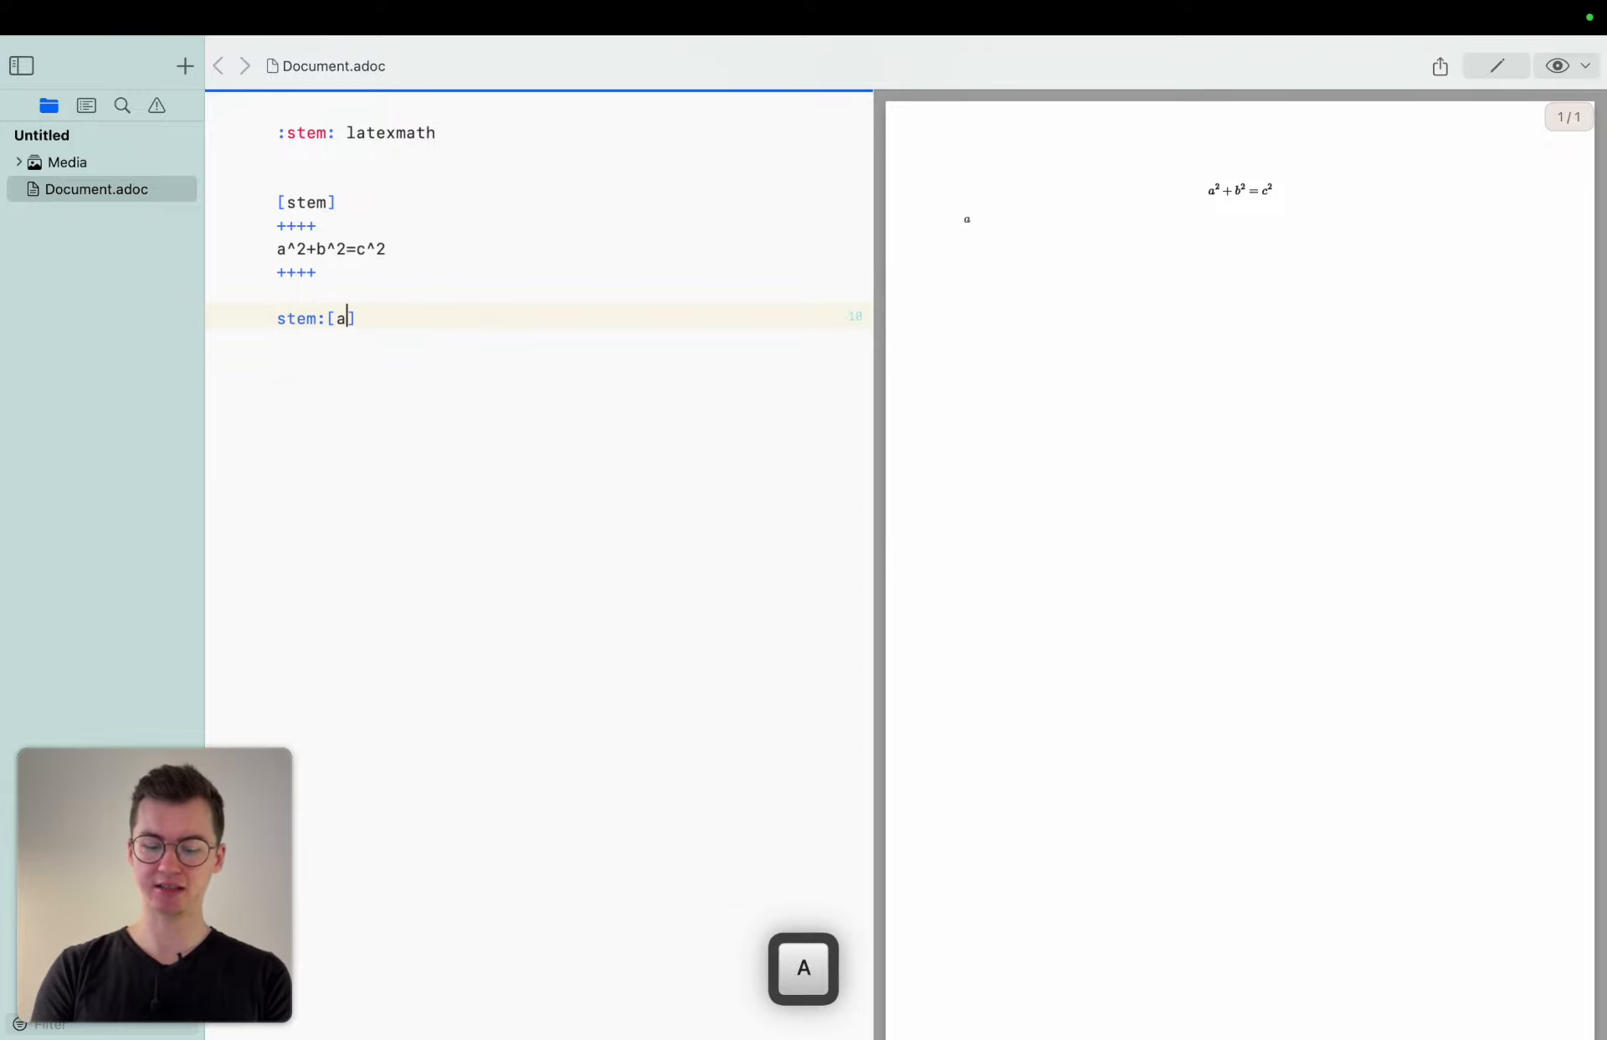
pyautogui.write('+')
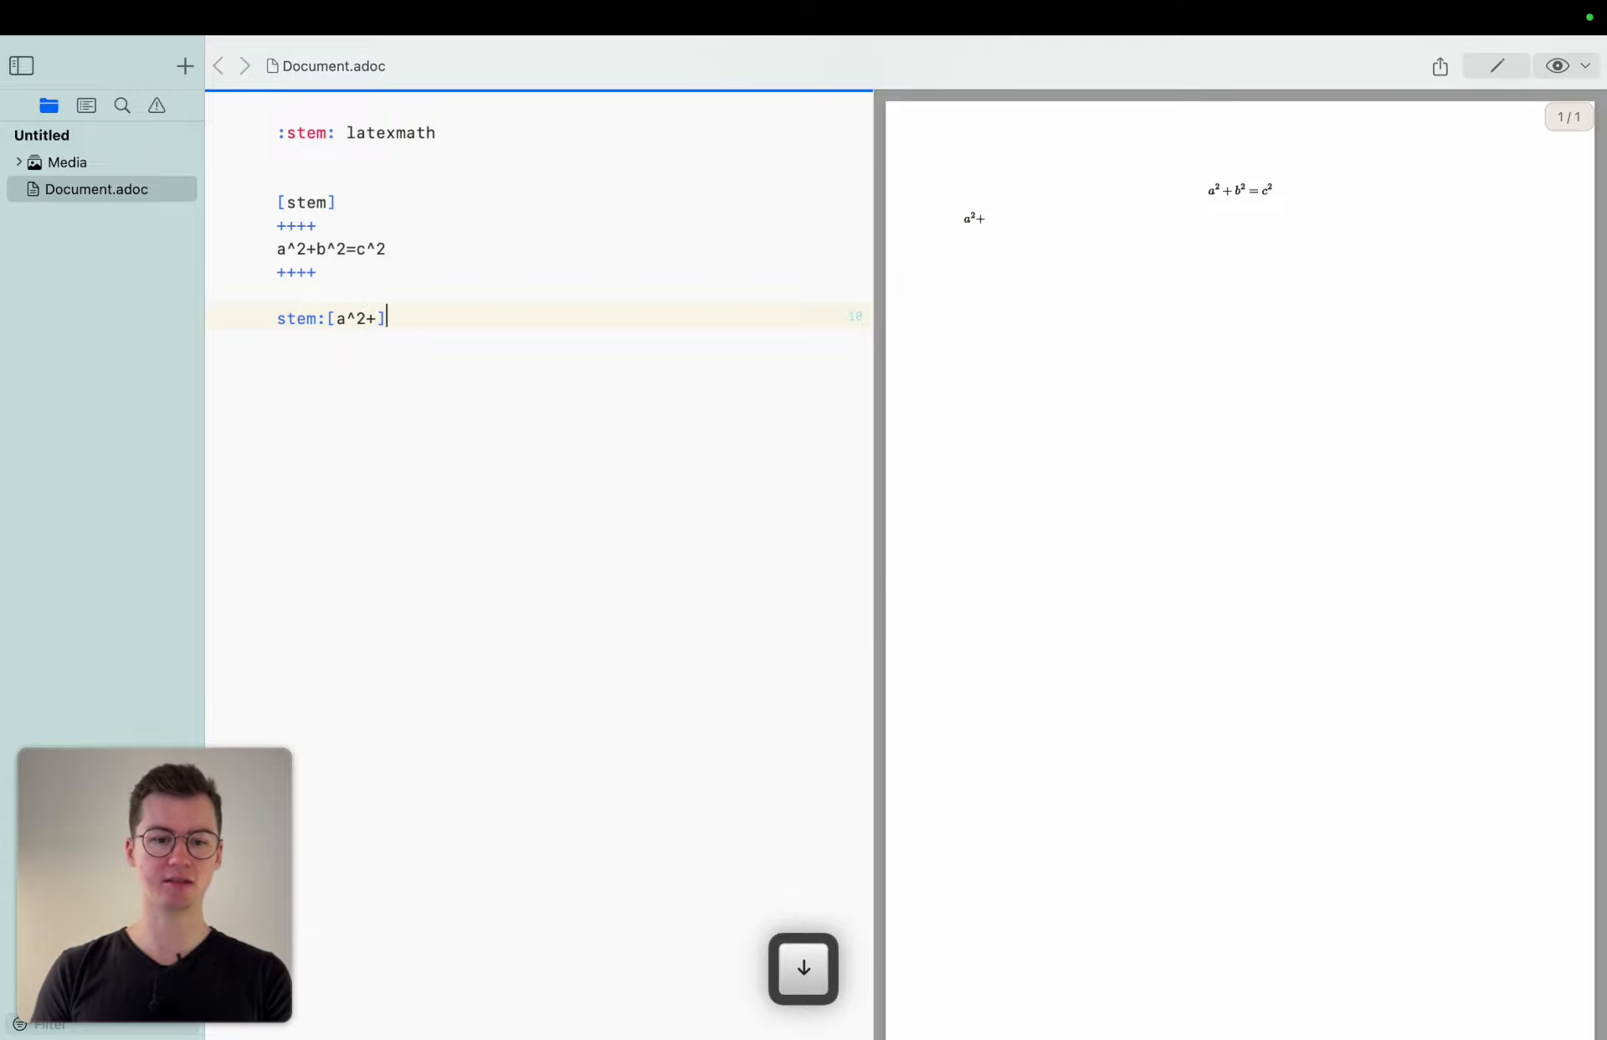
pyautogui.moveTo(419, 251); pyautogui.dragTo(208, 245)
pyautogui.press('super+c')
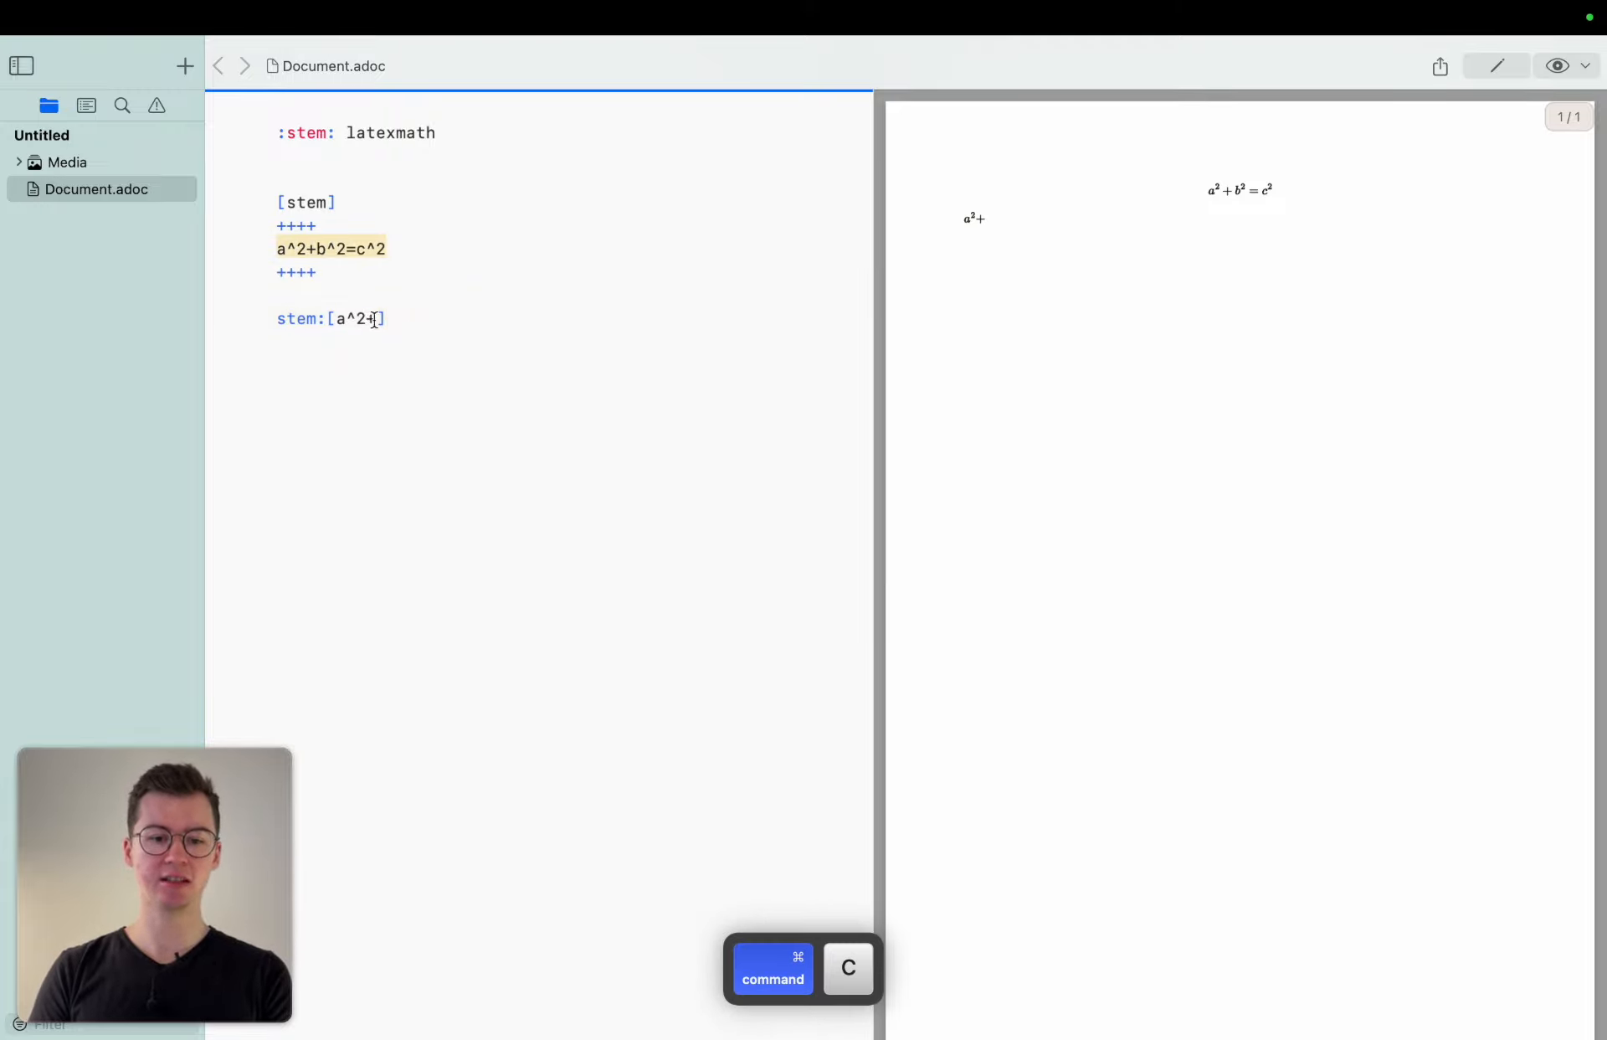
pyautogui.moveTo(378, 318); pyautogui.dragTo(340, 321)
pyautogui.press('super+v')
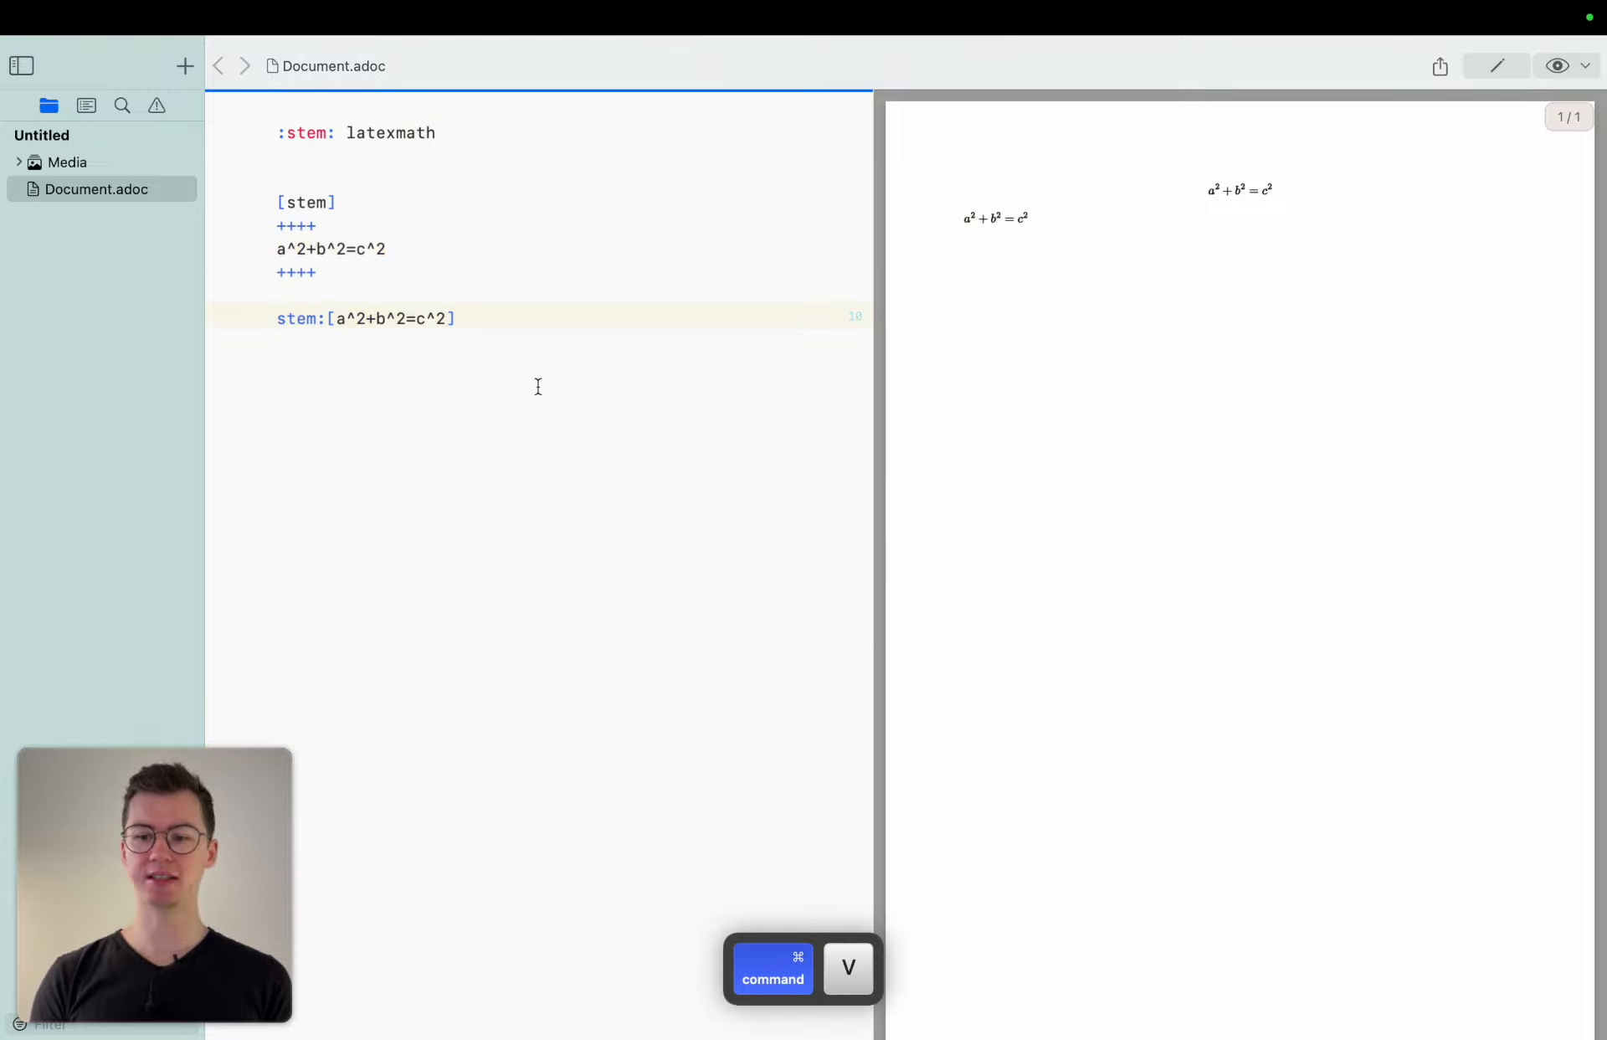
# Write "I type some text before the formular " in front of the inline formula.
pyautogui.click(256, 322)
pyautogui.write('I ')
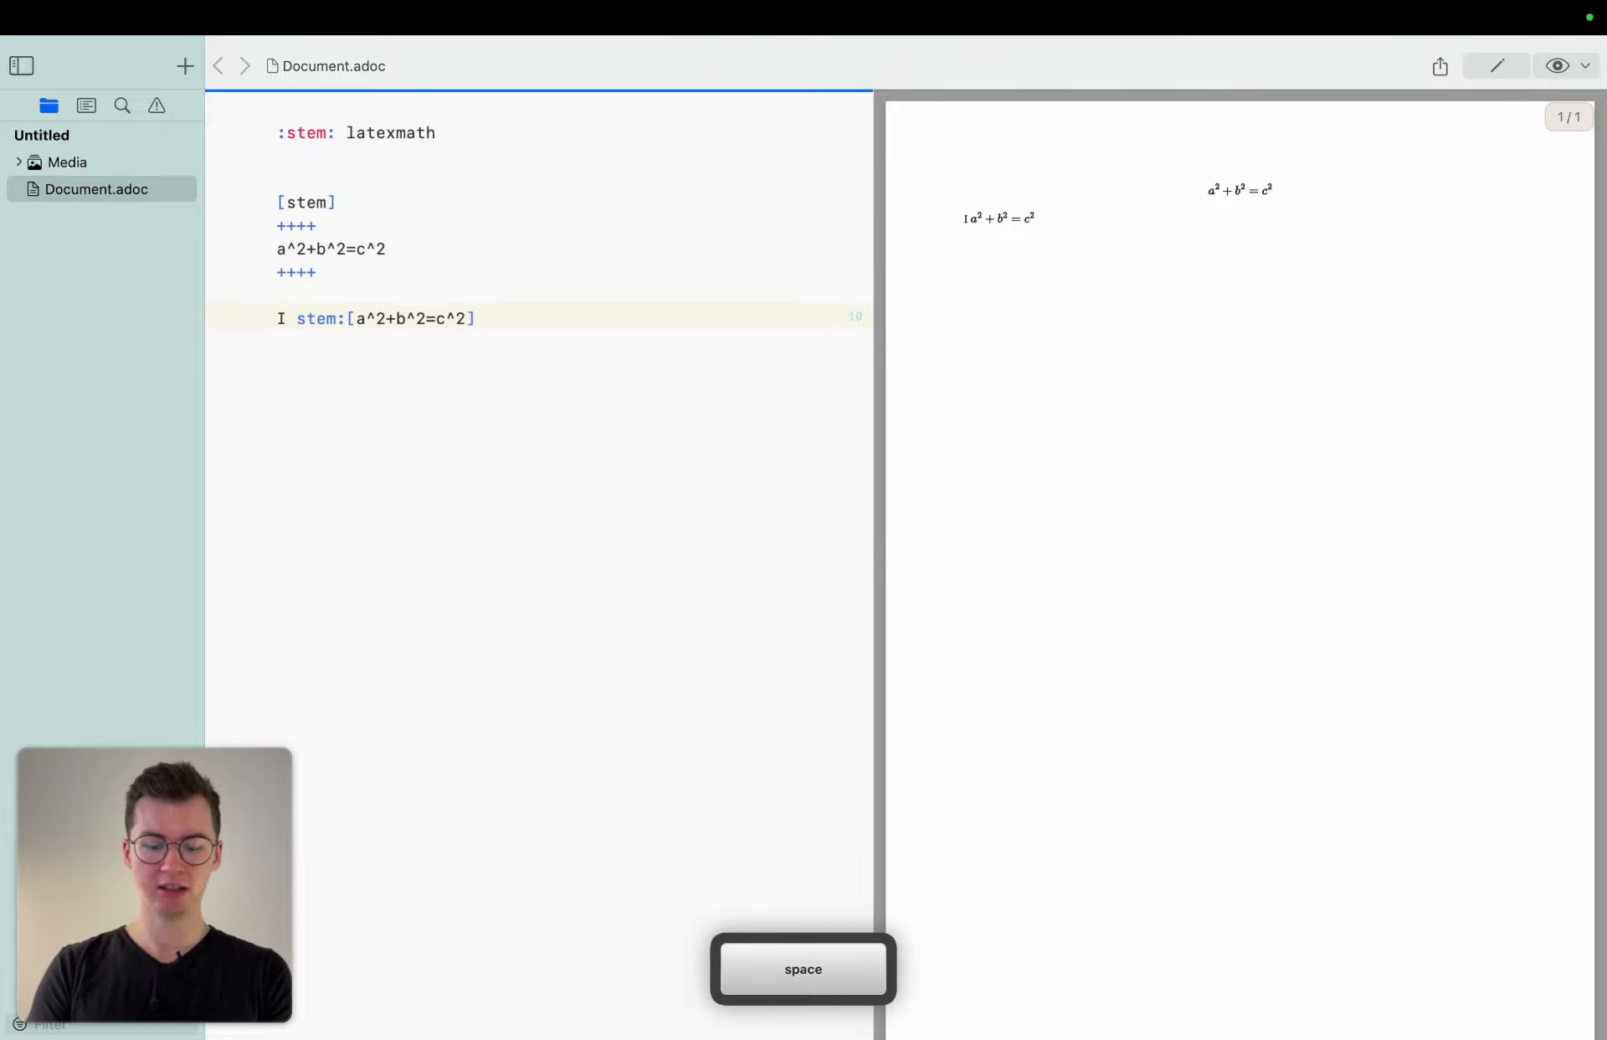
pyautogui.write('type')
pyautogui.press('BackSpace')
pyautogui.press('BackSpace')
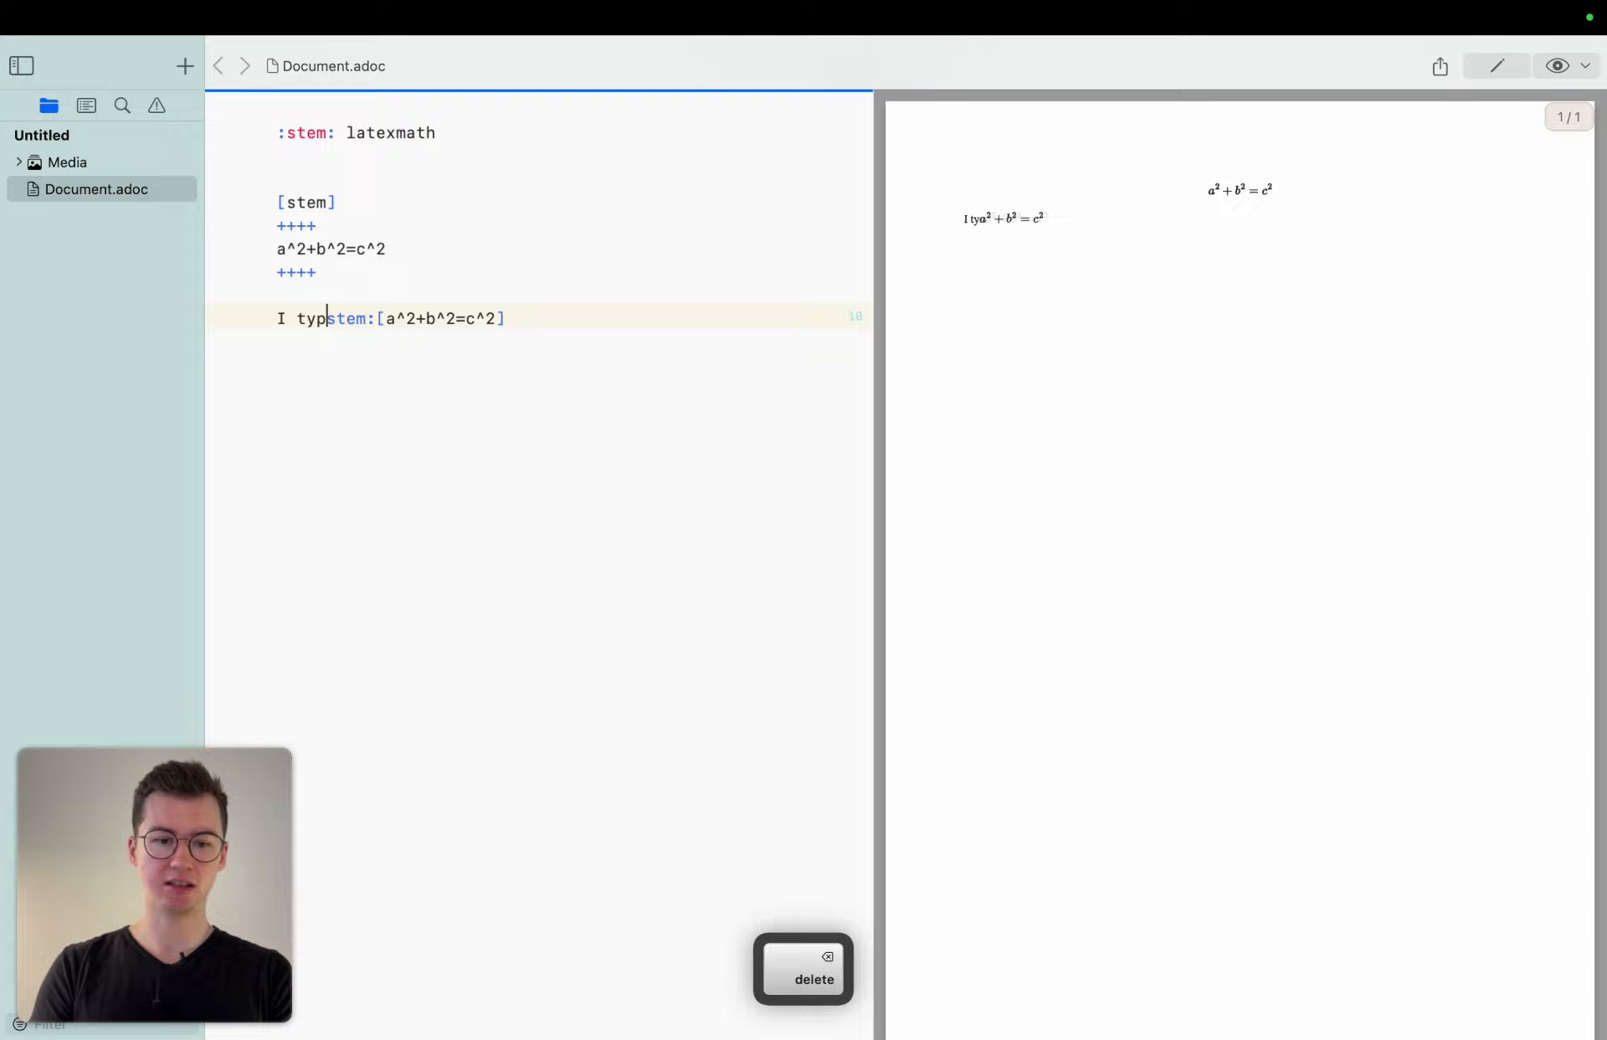
pyautogui.write('e some text ')
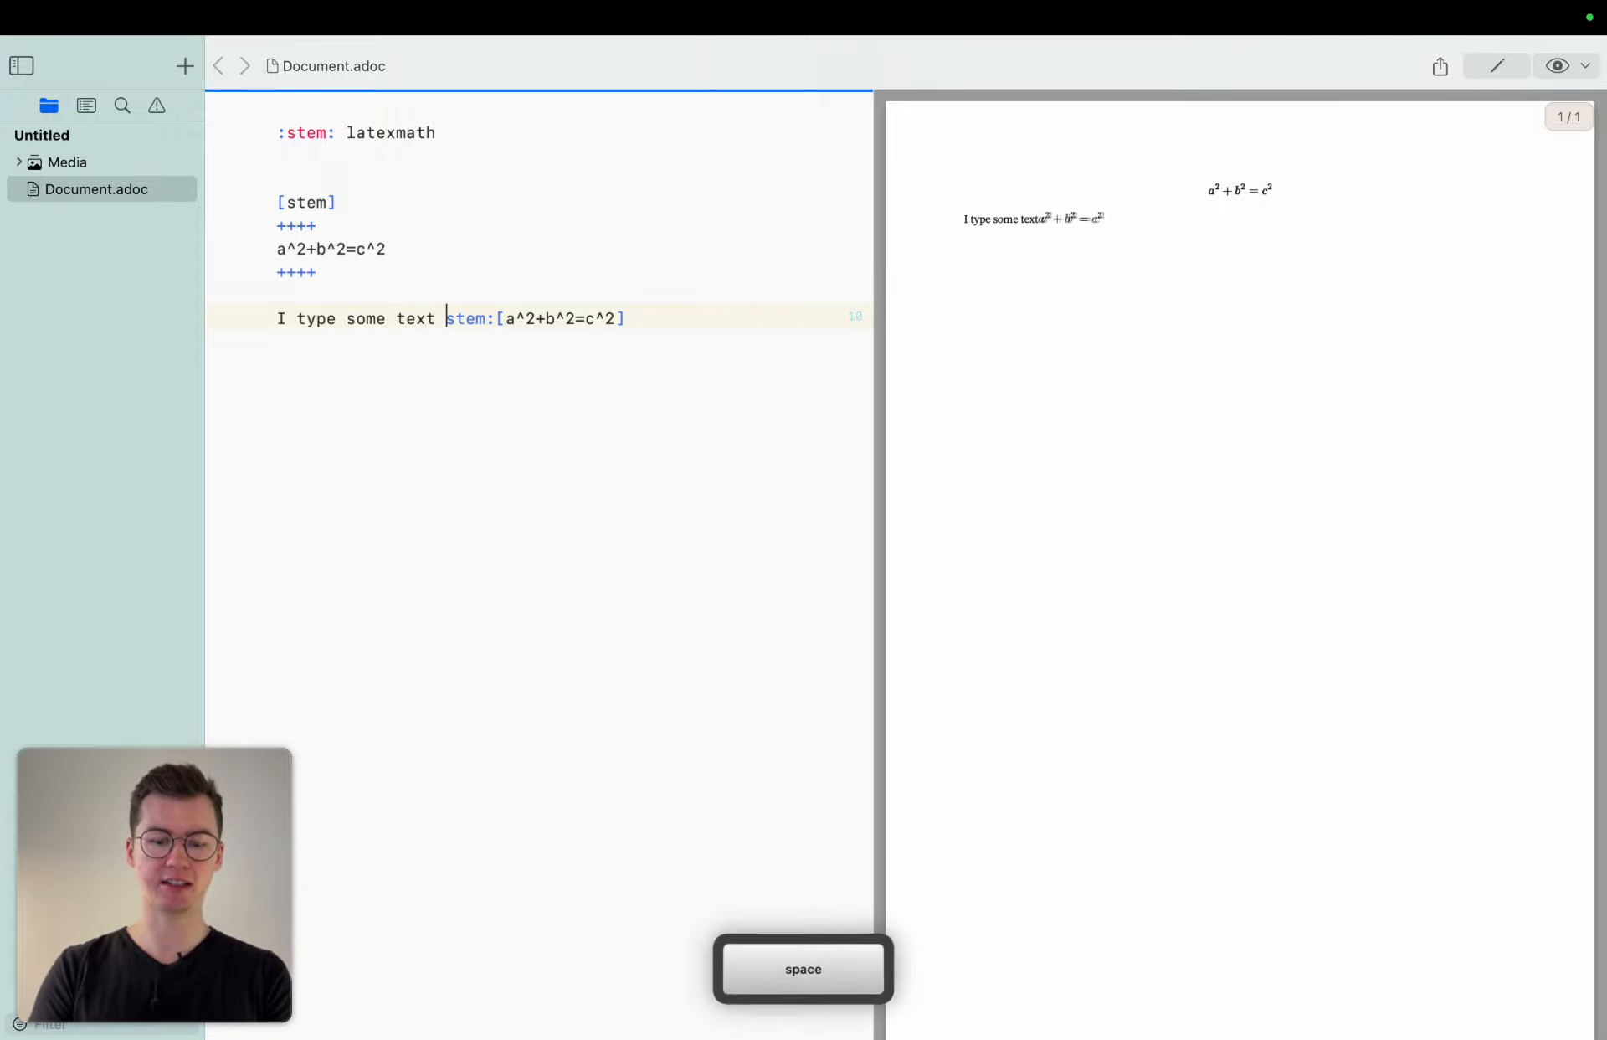
pyautogui.write('before ')
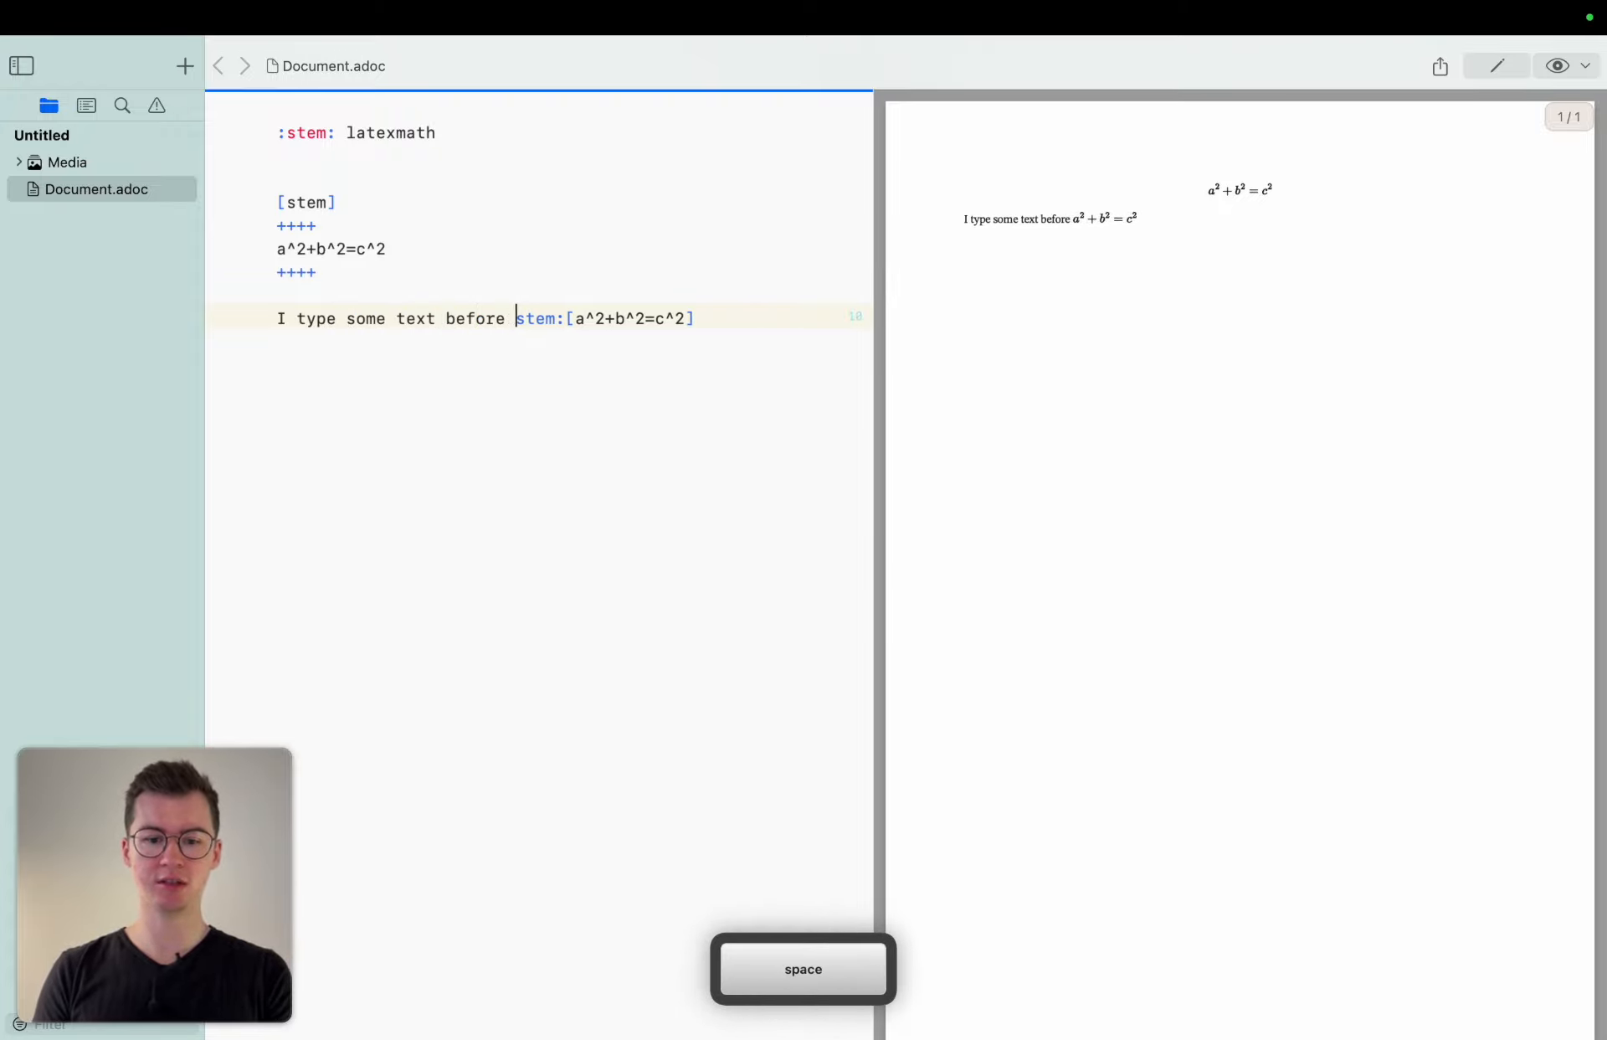
pyautogui.write('the ')
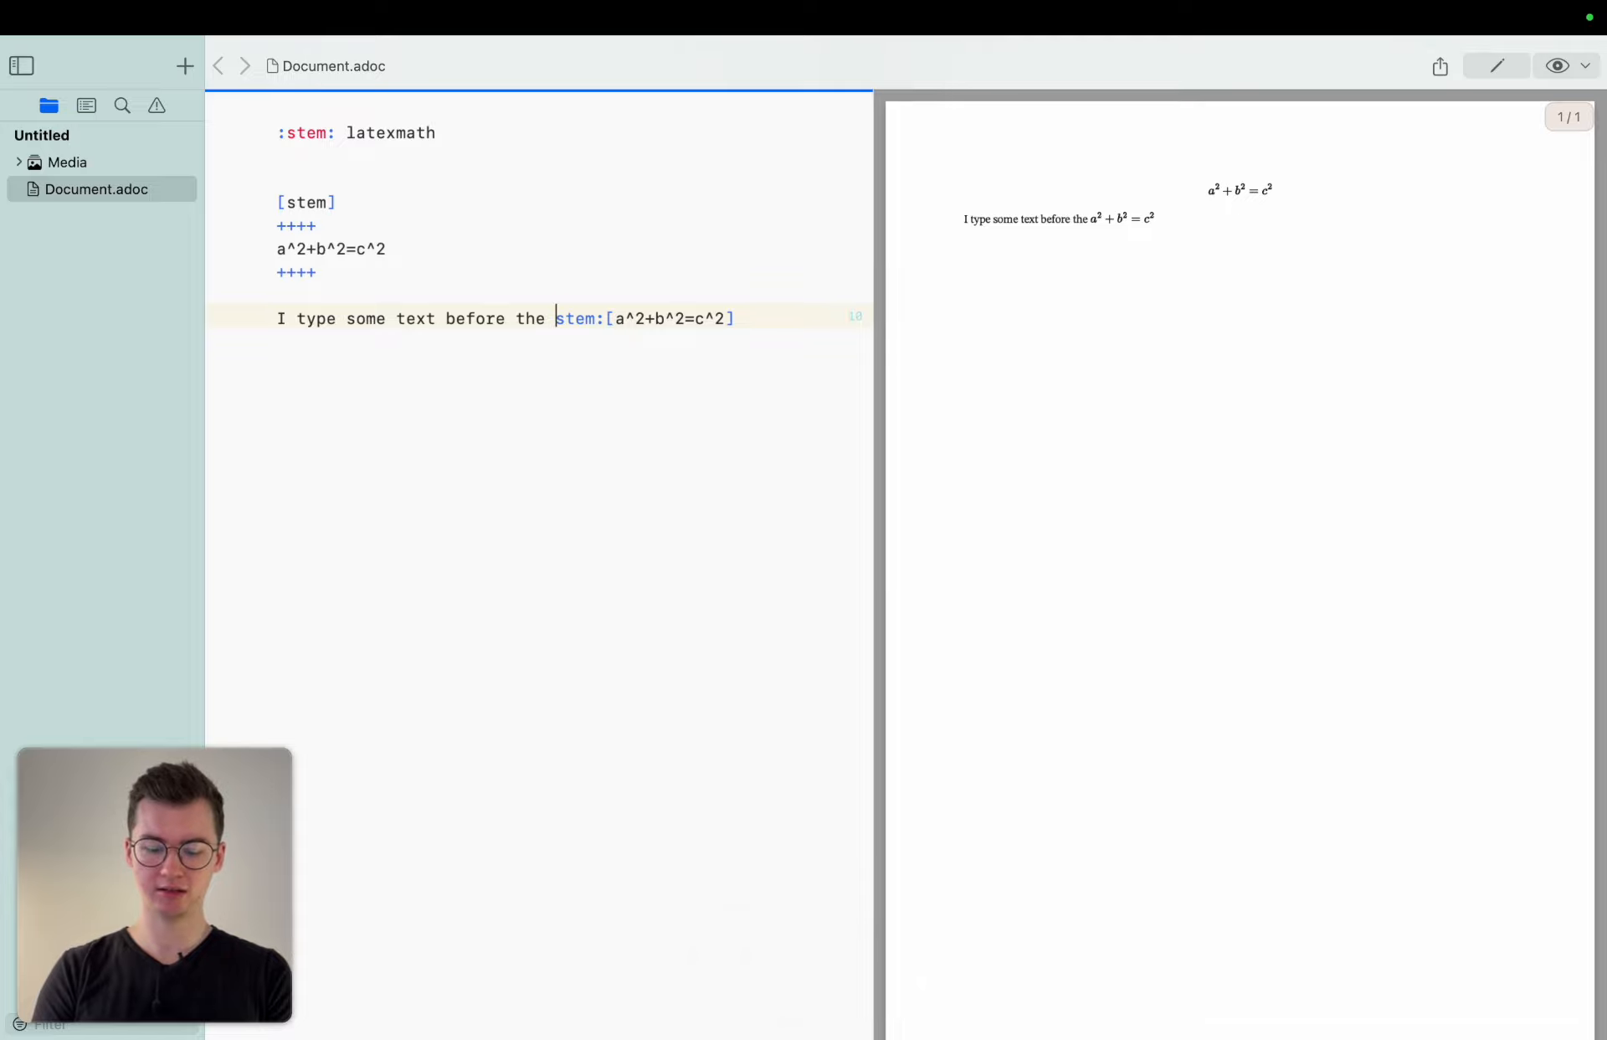
pyautogui.write('formula')
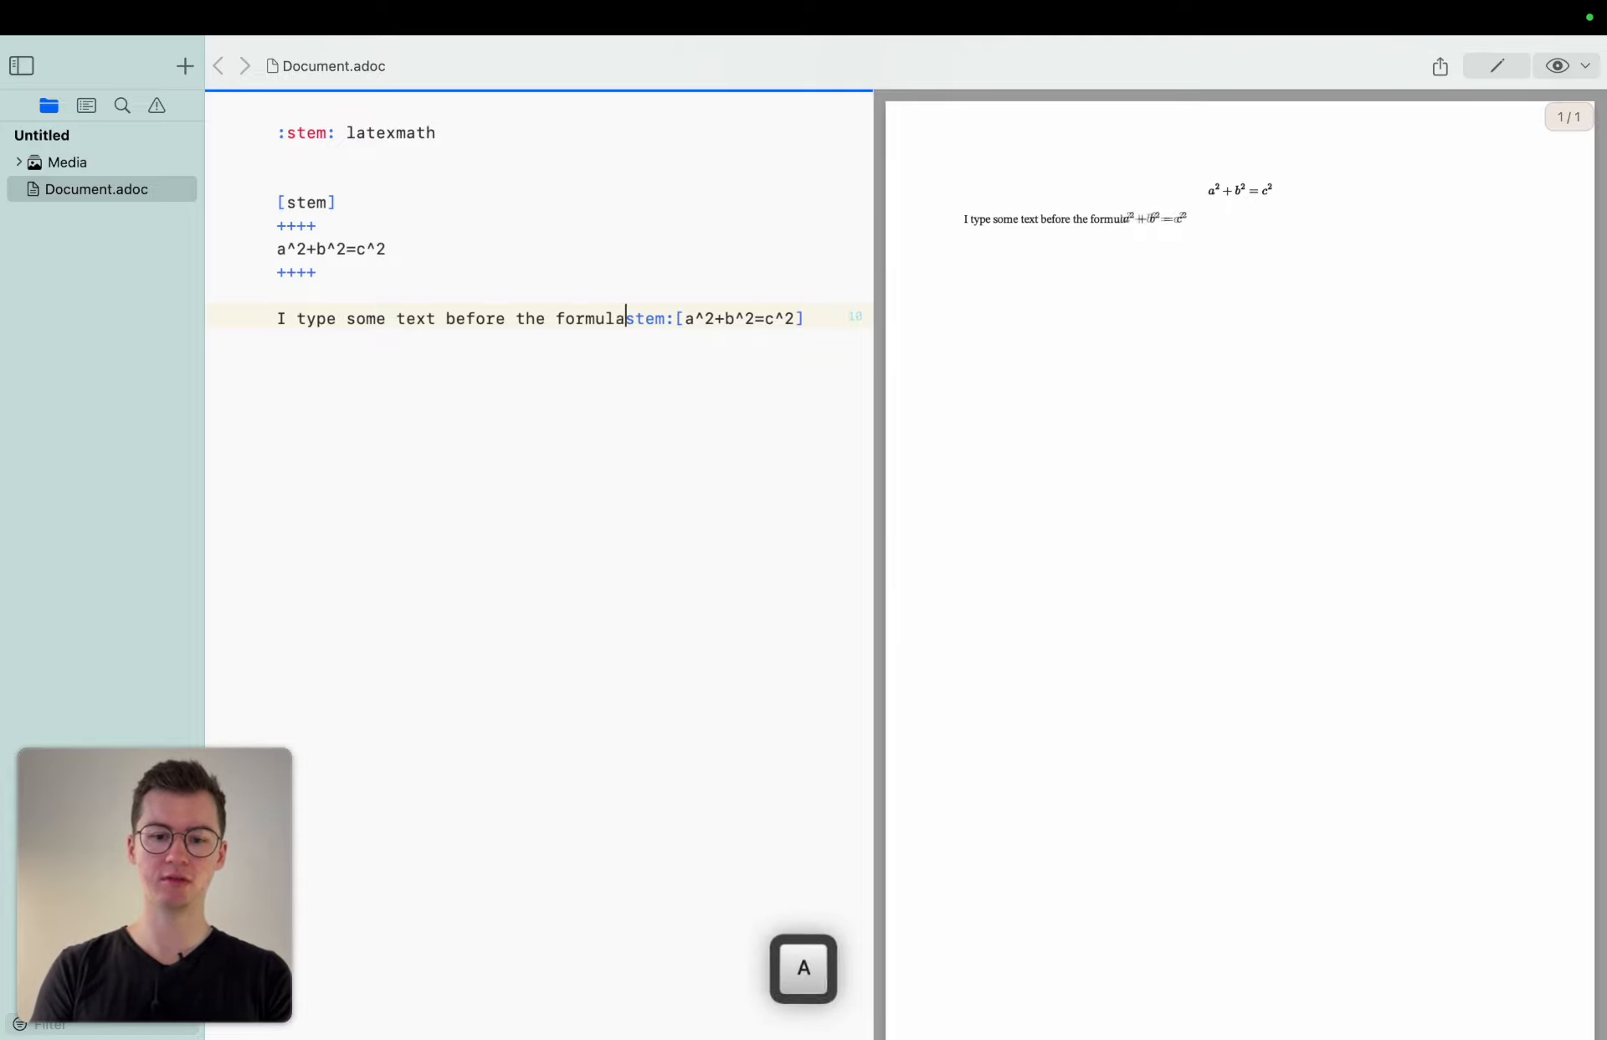
pyautogui.write('r')
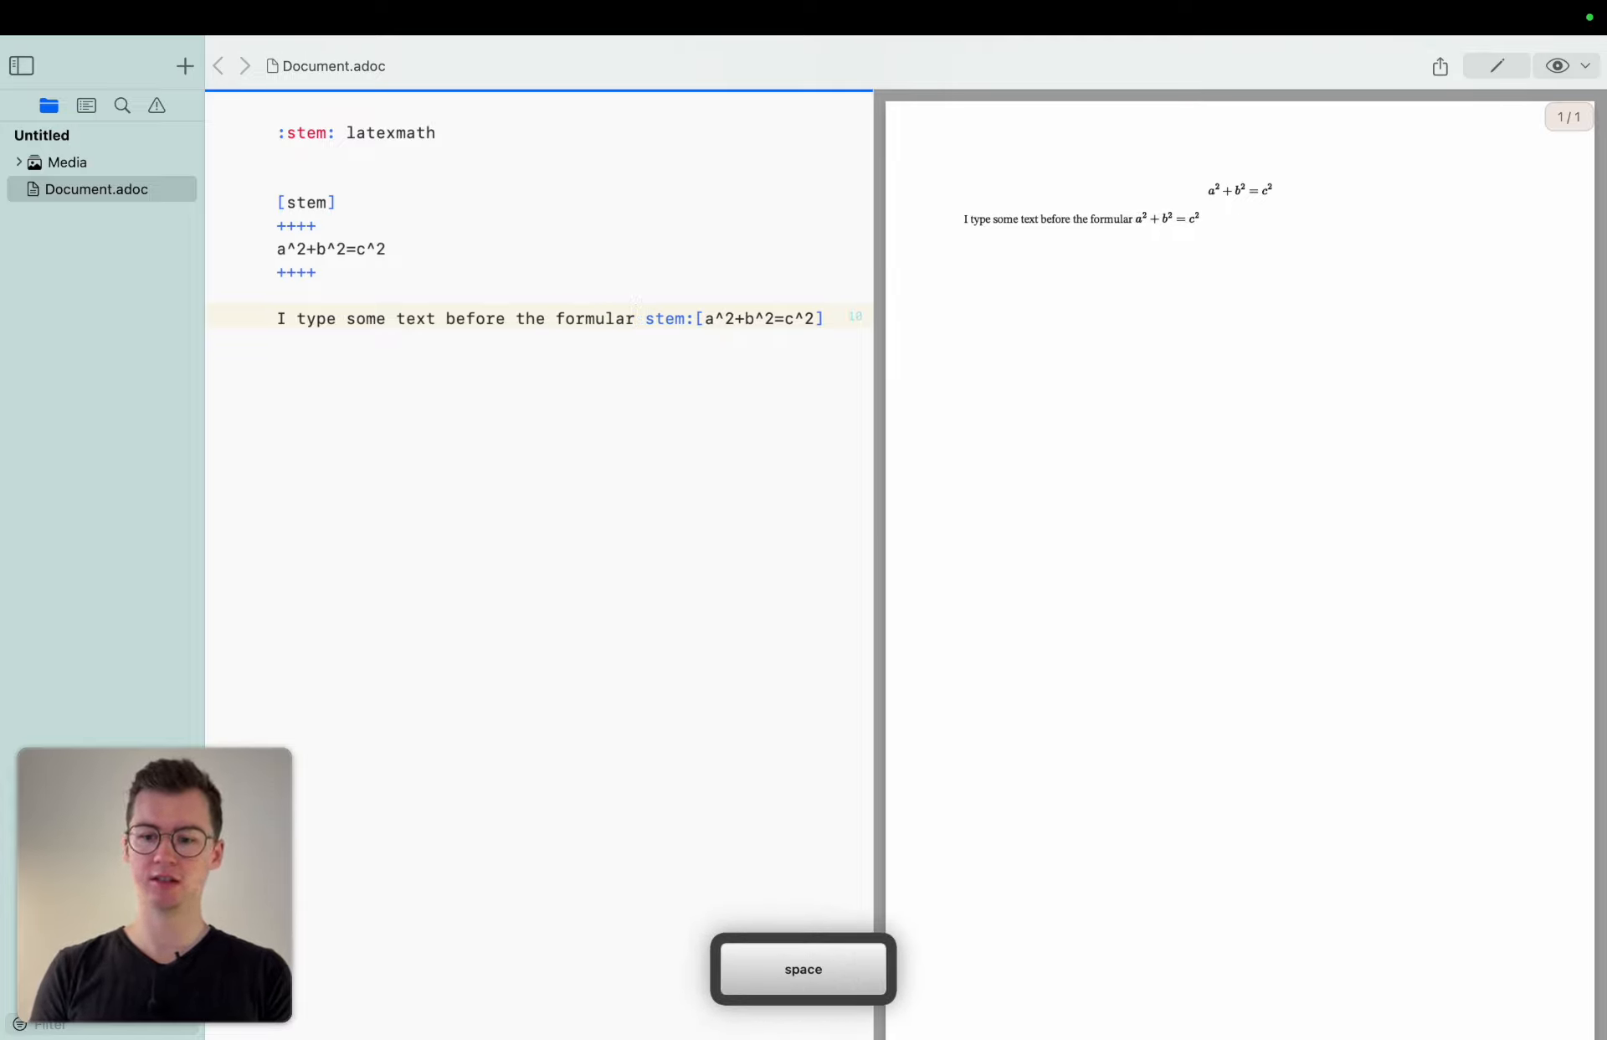
# Add a comma before the inline formula and continue the paragraph with "and also some text after the formula".
pyautogui.press('Left')
pyautogui.write(',')
pyautogui.press('super+Right')
pyautogui.write('and')
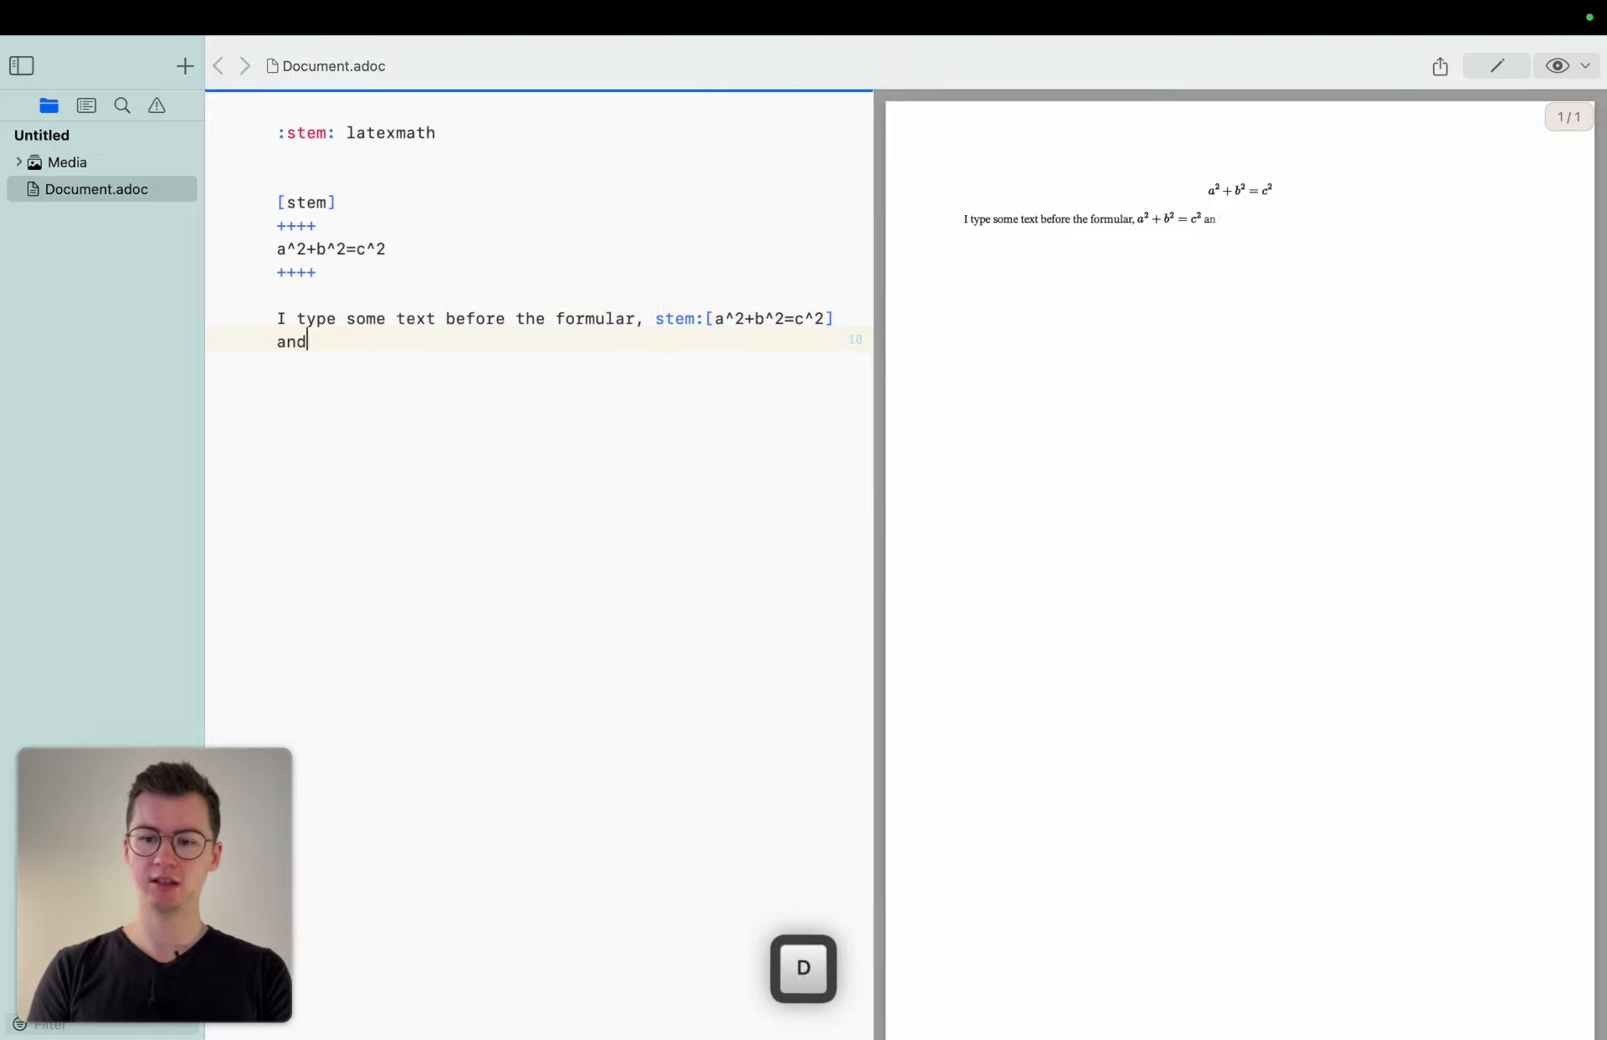
pyautogui.write(' also some texr')
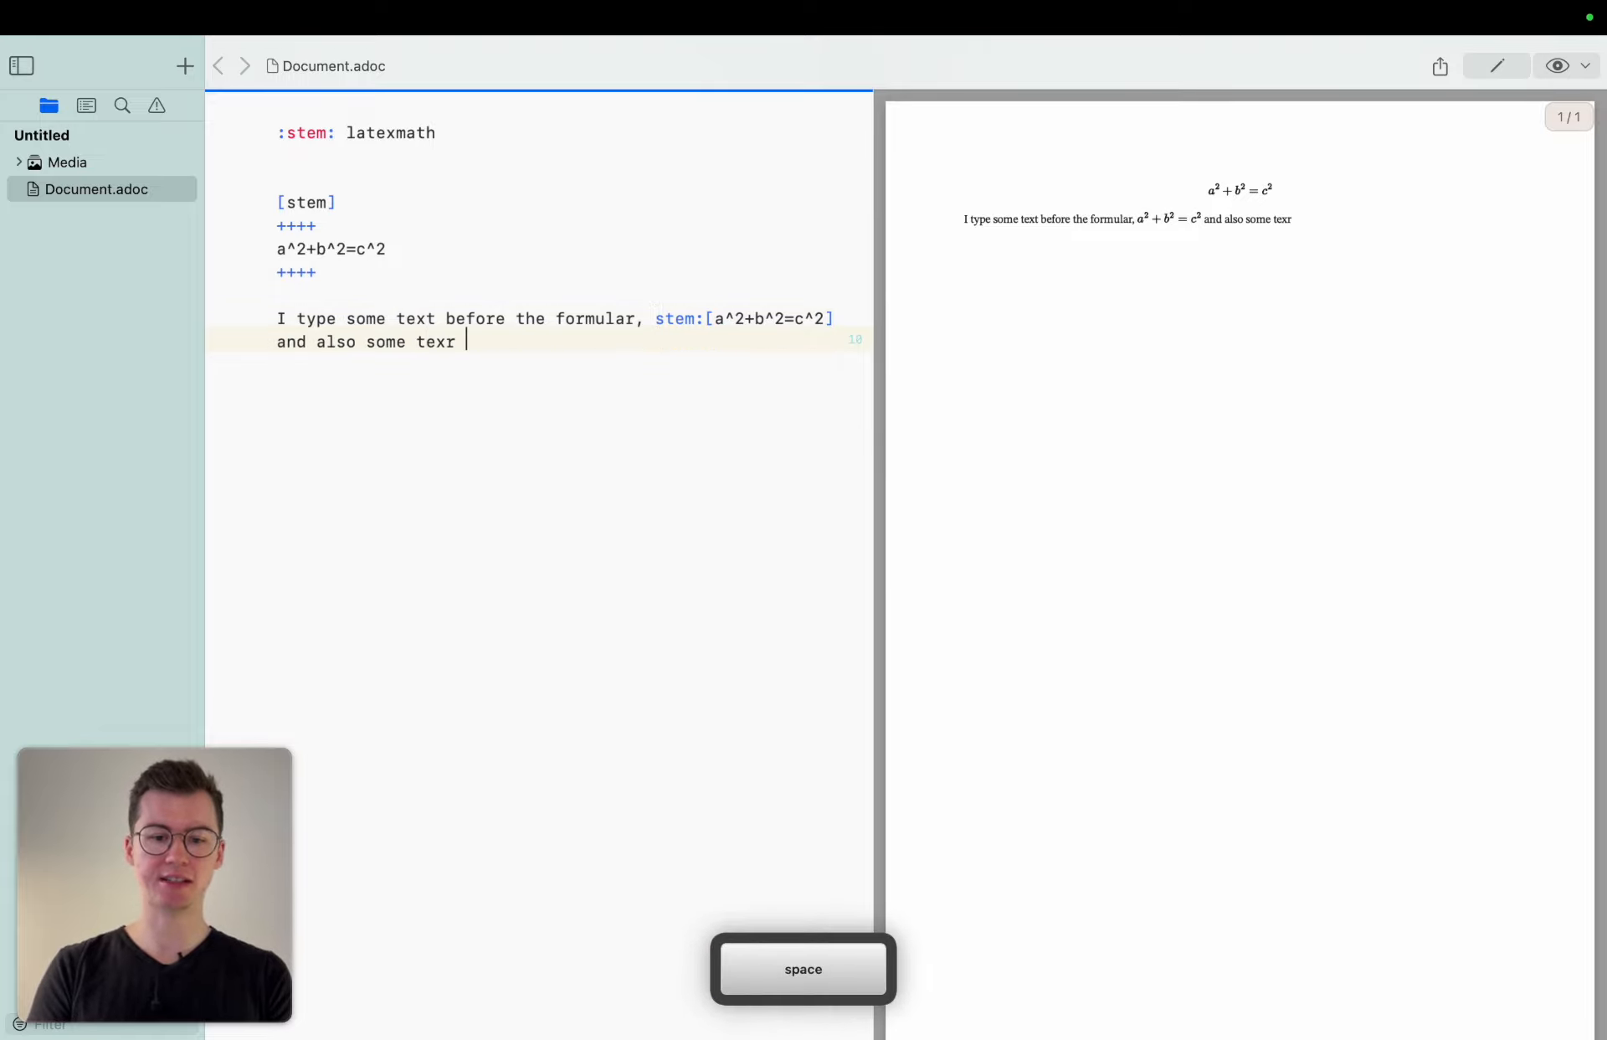
pyautogui.press('BackSpace')
pyautogui.press('BackSpace')
pyautogui.write('t after the')
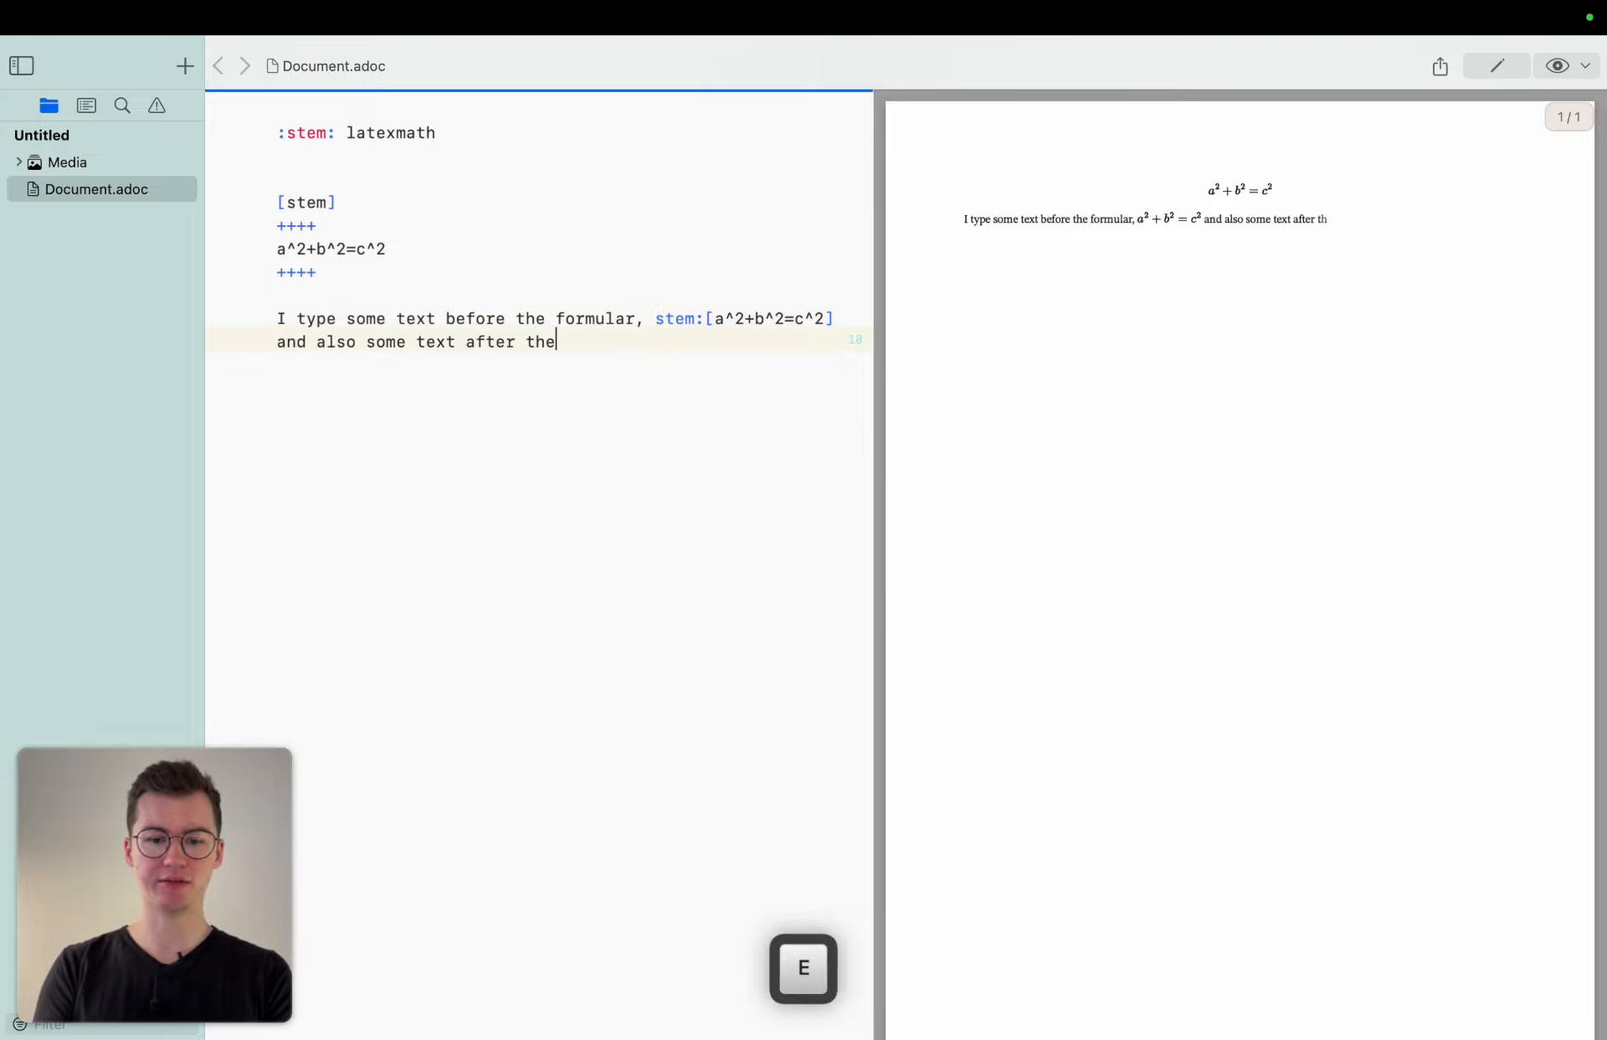
pyautogui.write(' formula')
# Correct the word "formular" to "formula" in the paragraph text.
pyautogui.press('Up')
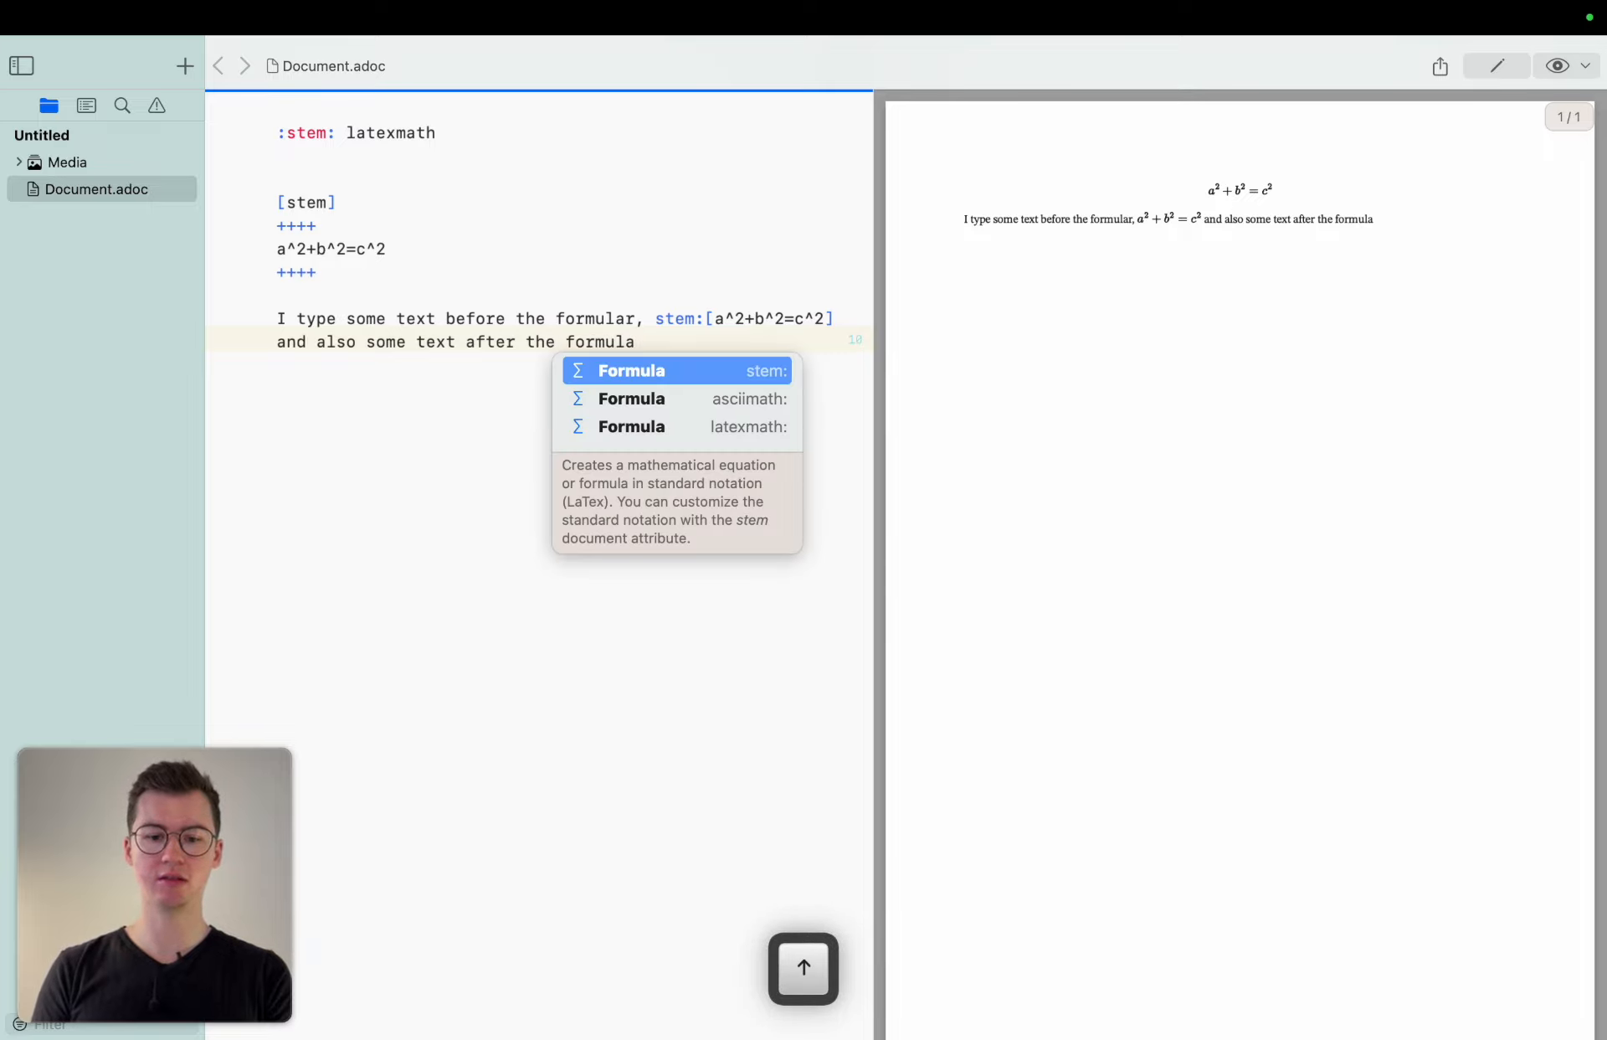
pyautogui.click(635, 318)
pyautogui.press('BackSpace')
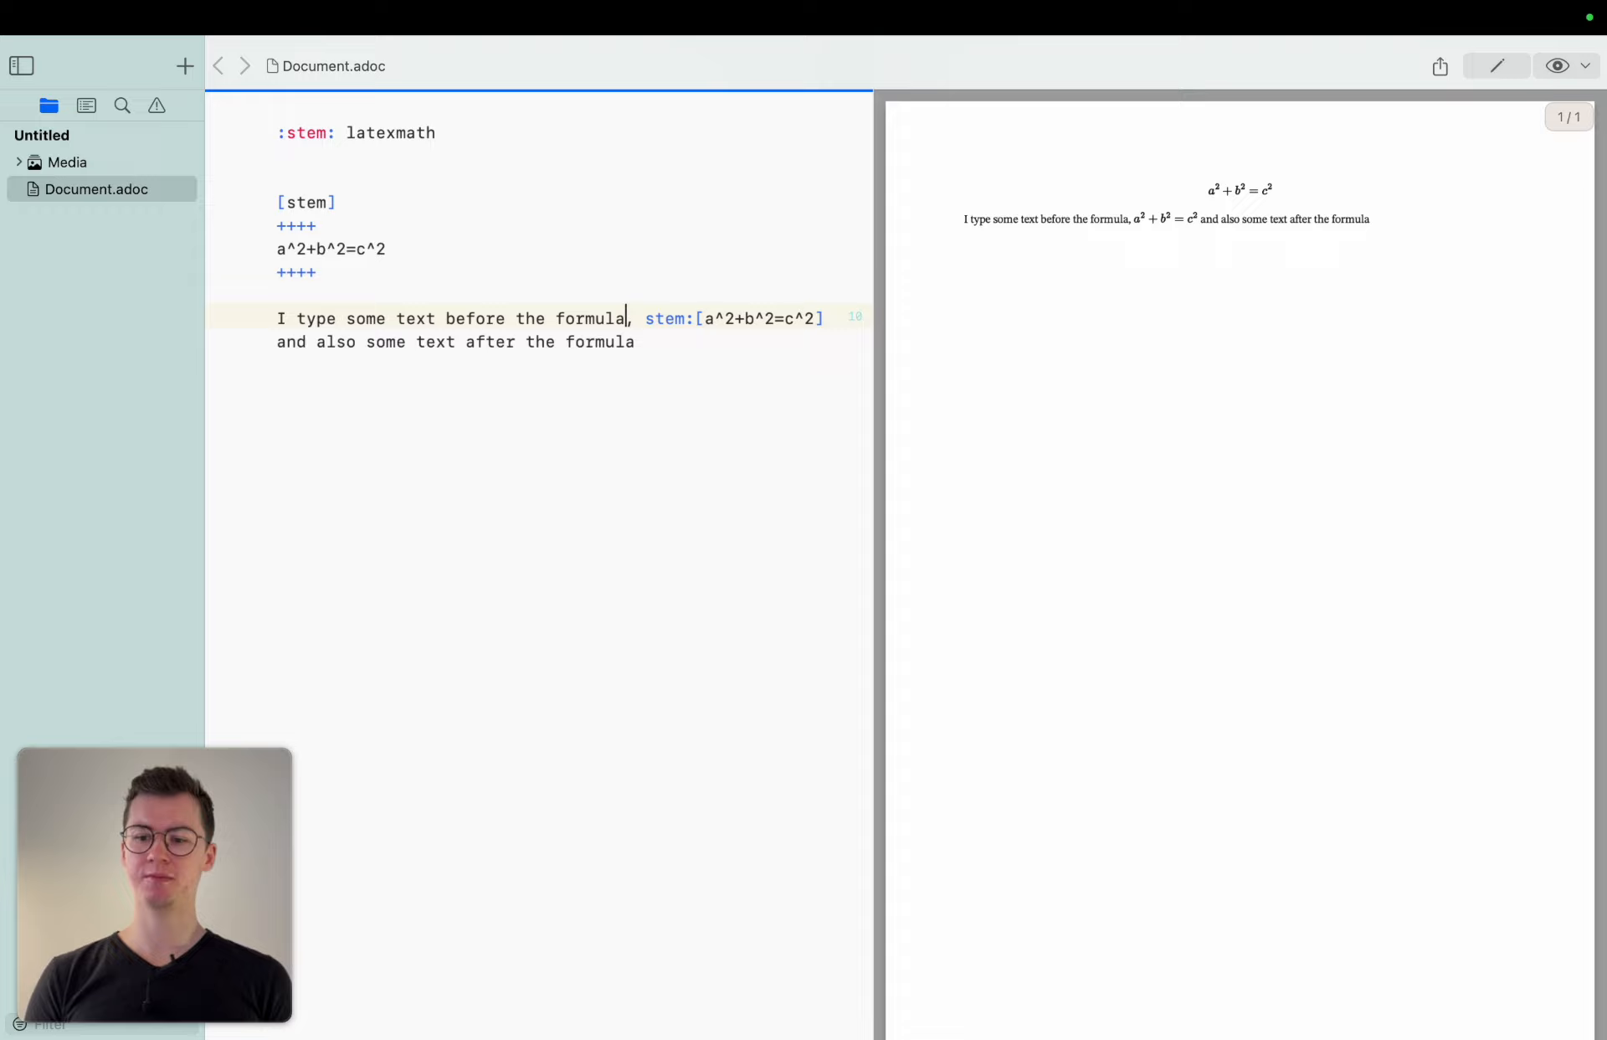
# Zoom into the PDF preview to inspect how the inline formula is rendered.
pyautogui.click(1135, 217)
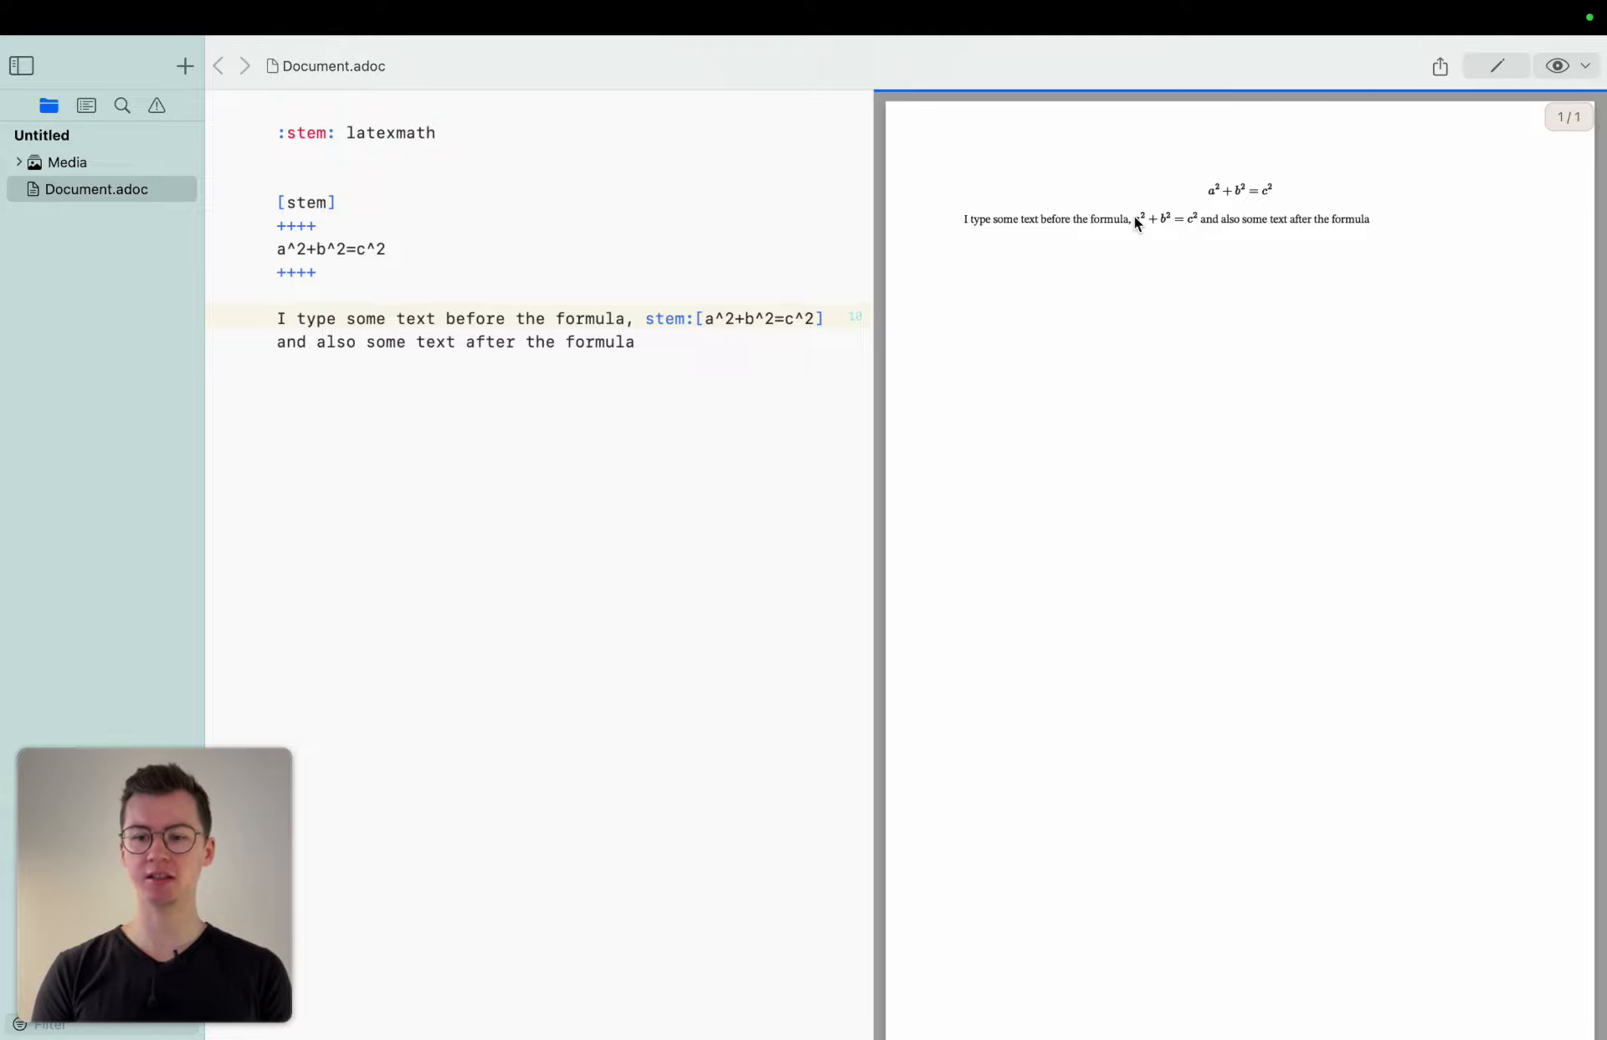
pyautogui.scroll(5, 1133, 216)
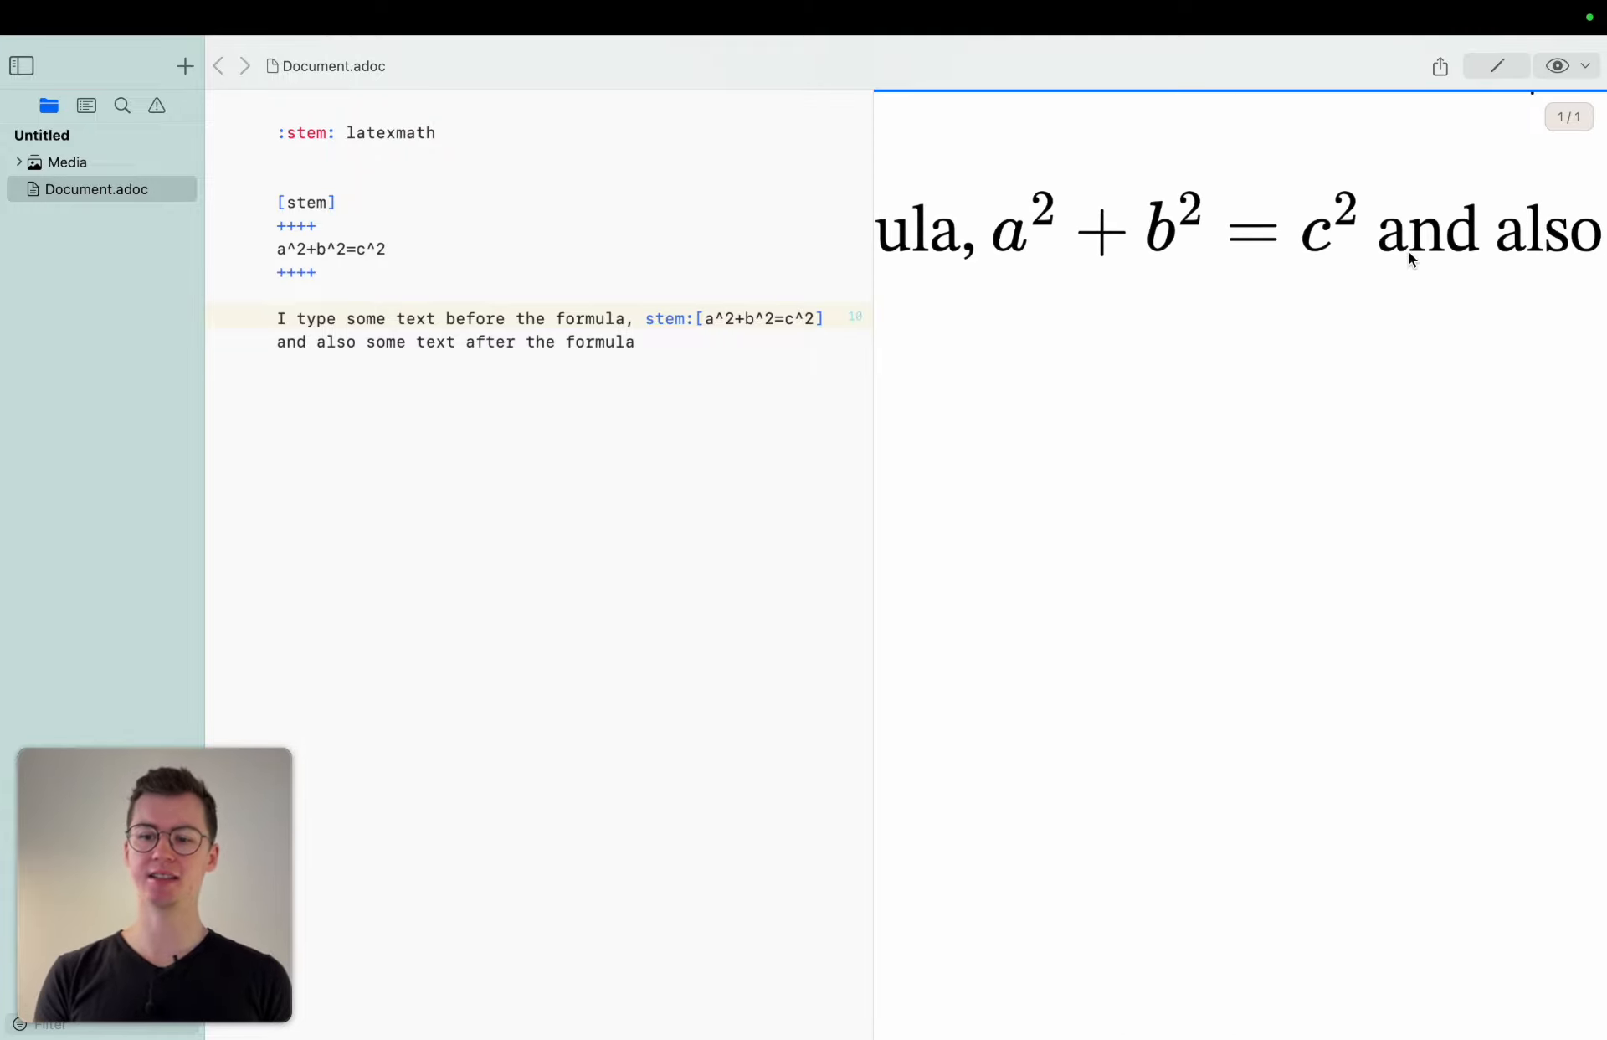
pyautogui.scroll(-5, 1409, 256)
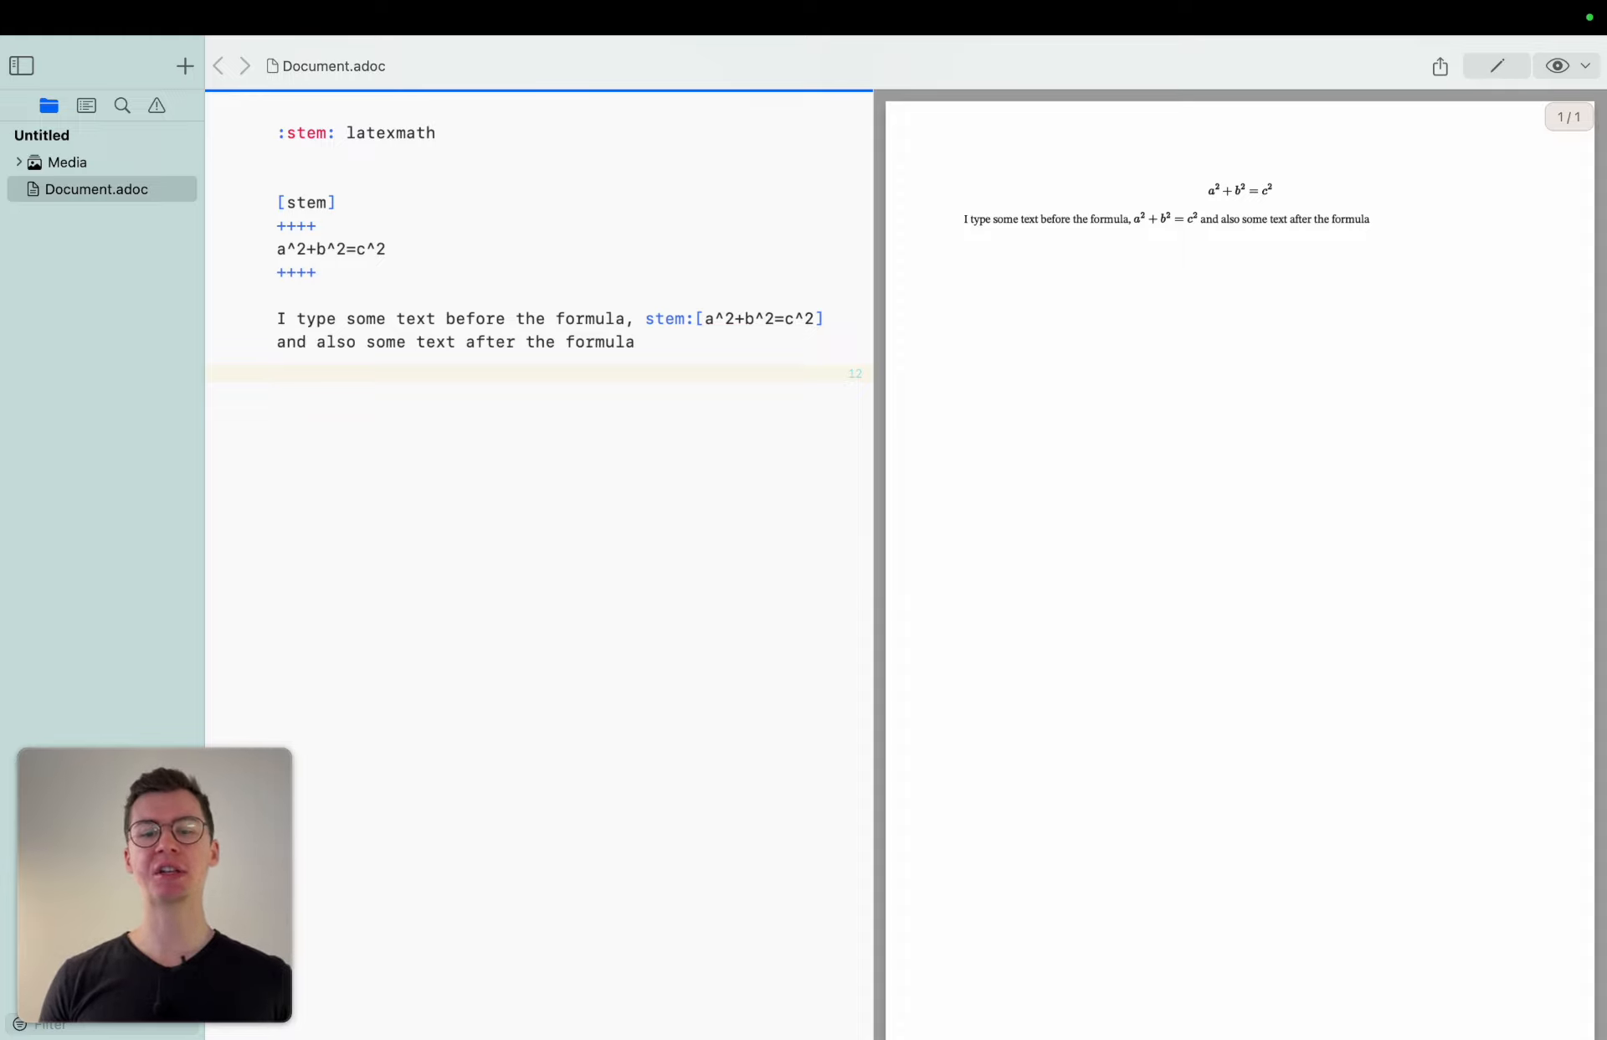
# Insert an [asciimath] block with a placeholder expression below the paragraph, using the autocomplete suggestion.
pyautogui.write('asc')
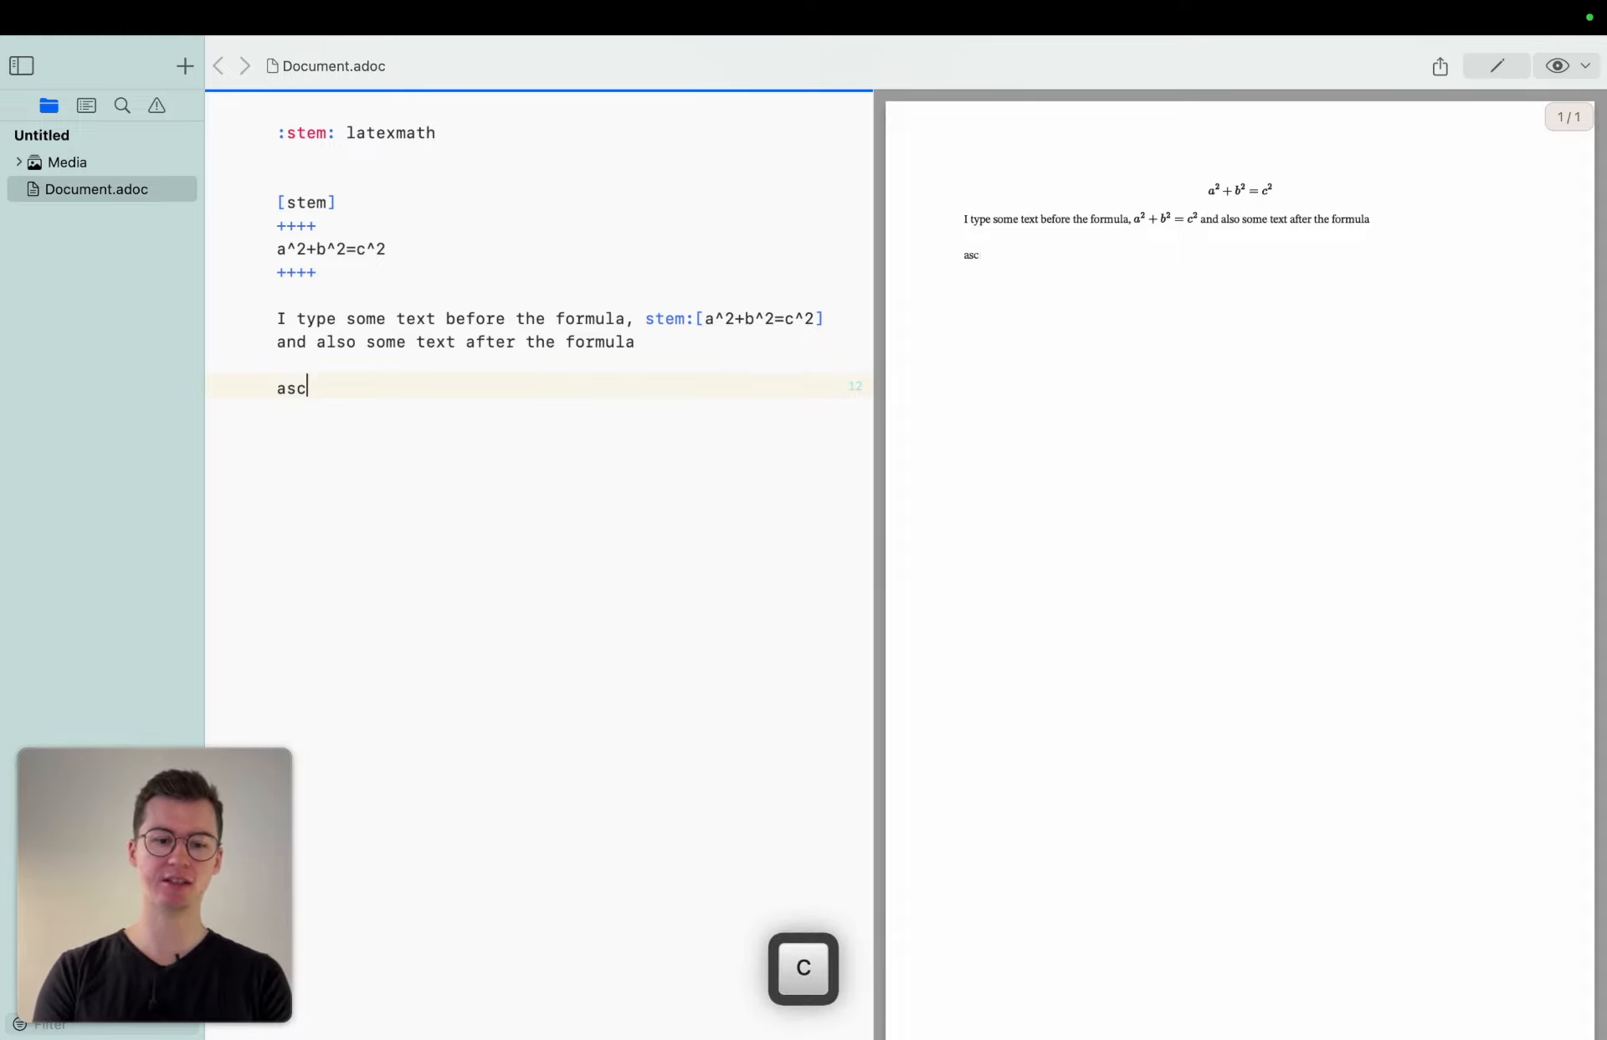
pyautogui.write('iimath')
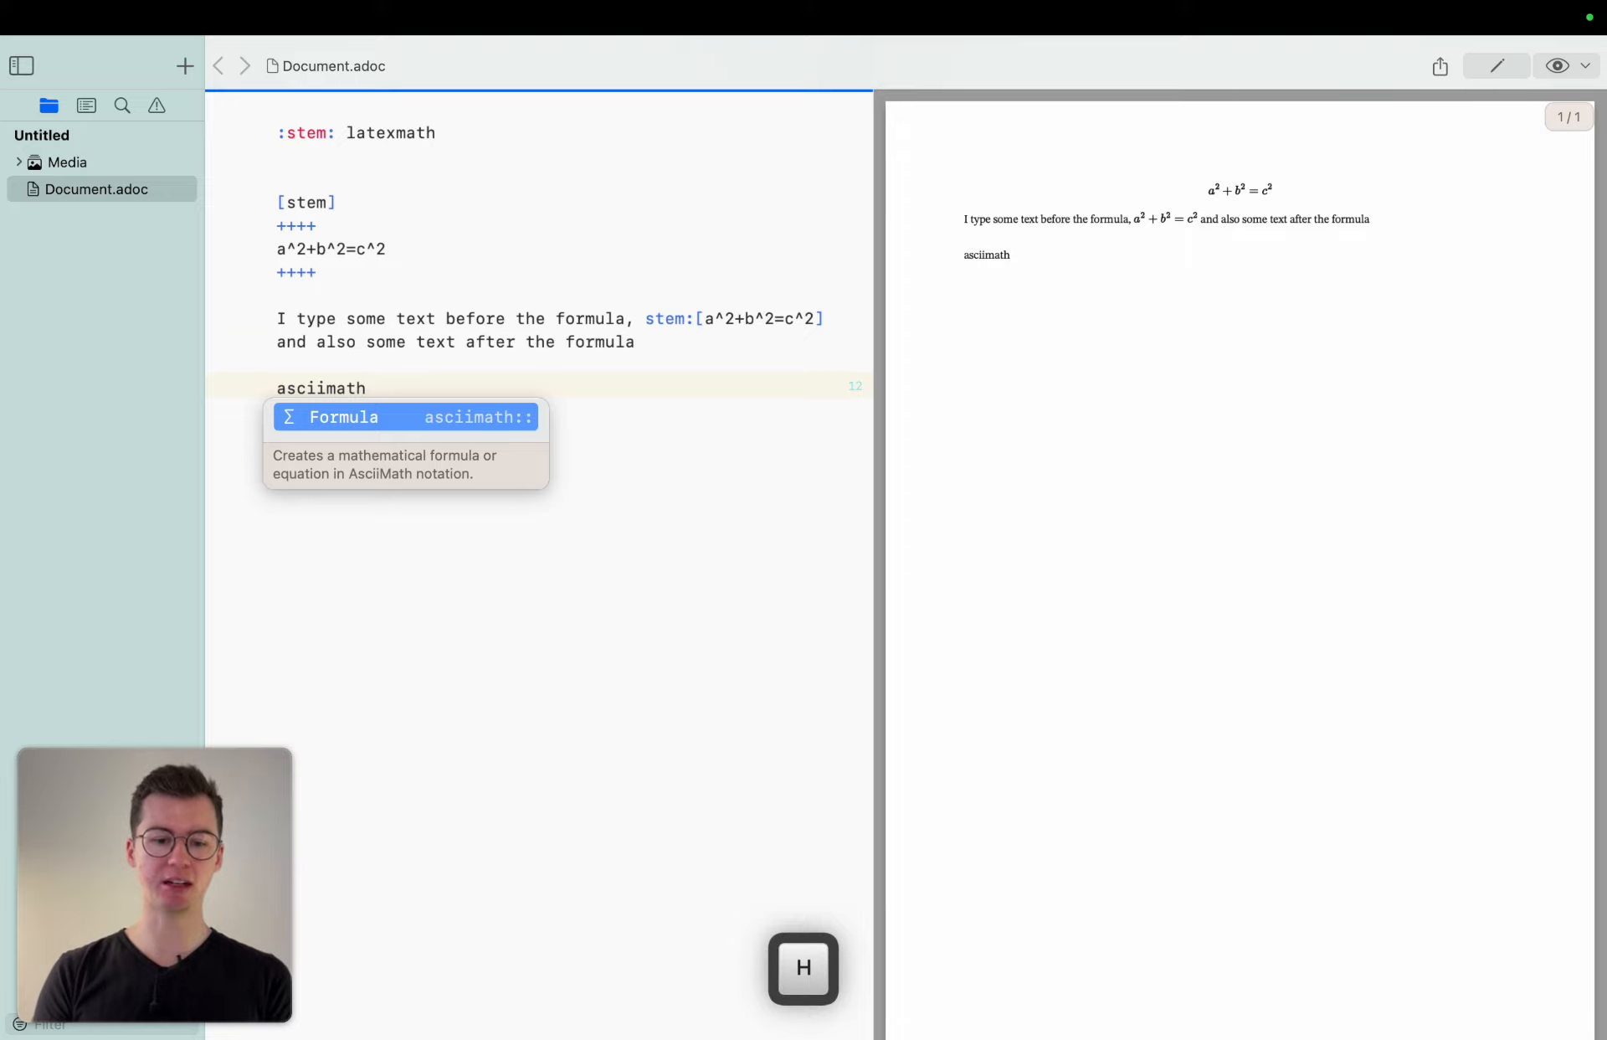
pyautogui.press('Return')
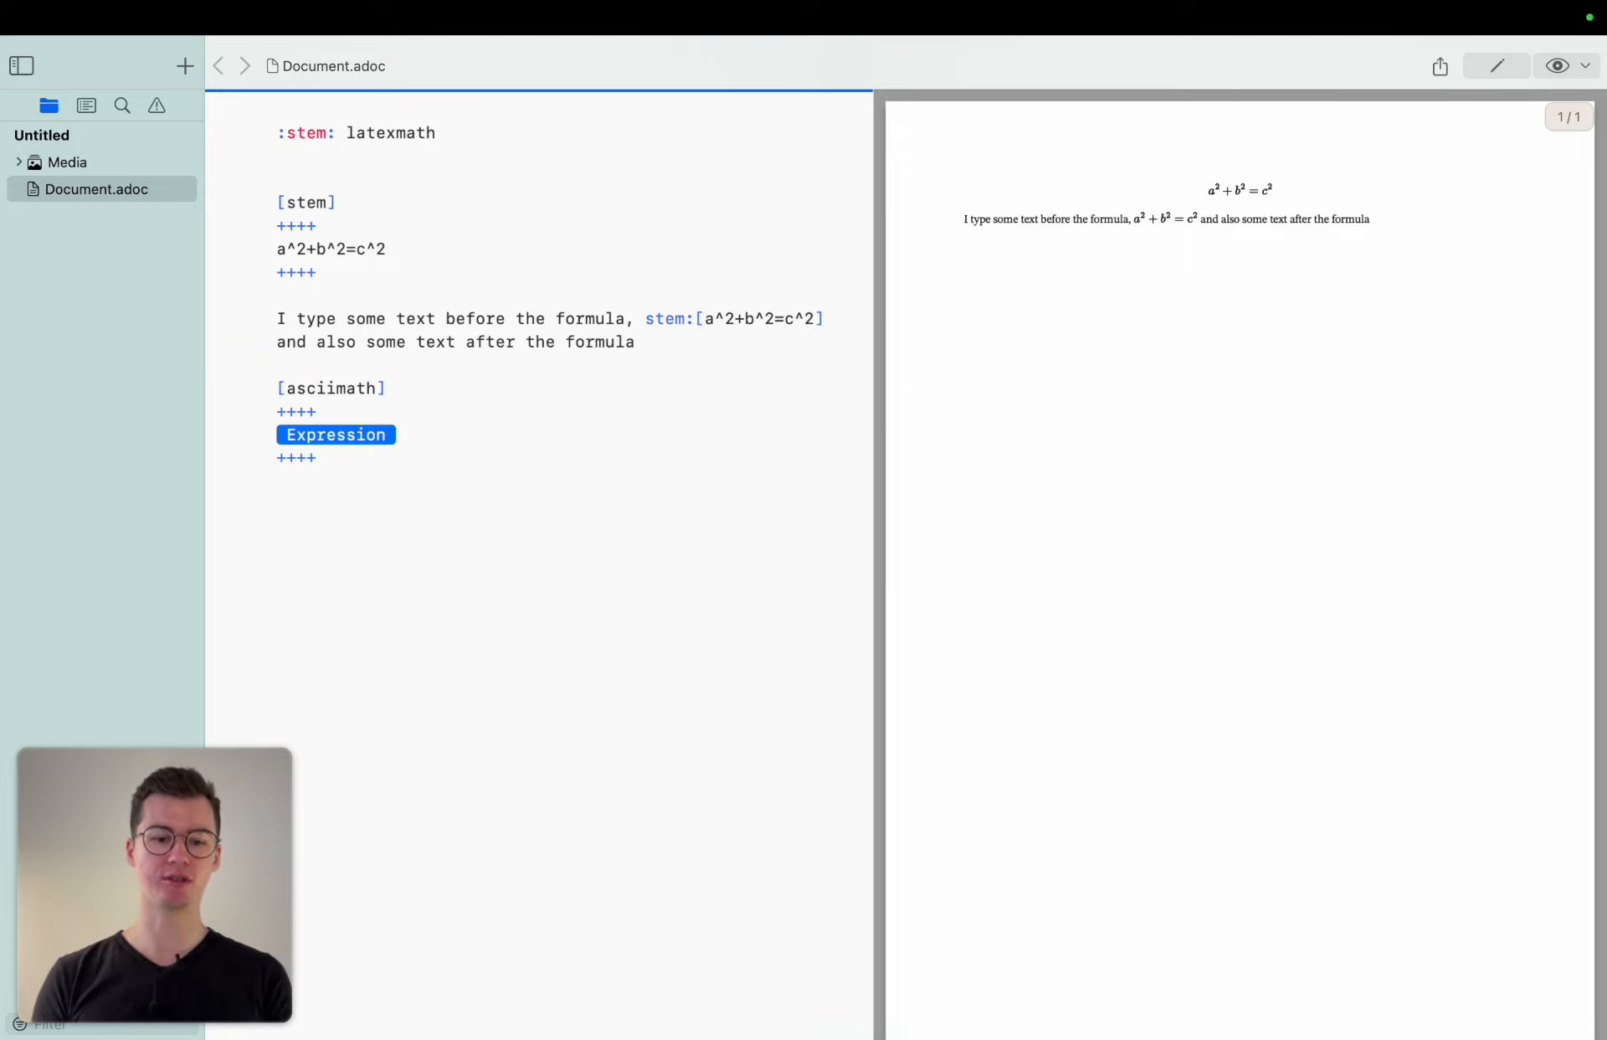
# Below the asciimath block, add an empty inline asciimath:[] macro on its own line.
pyautogui.press('Down')
pyautogui.press('Return')
pyautogui.press('Return')
pyautogui.write('a')
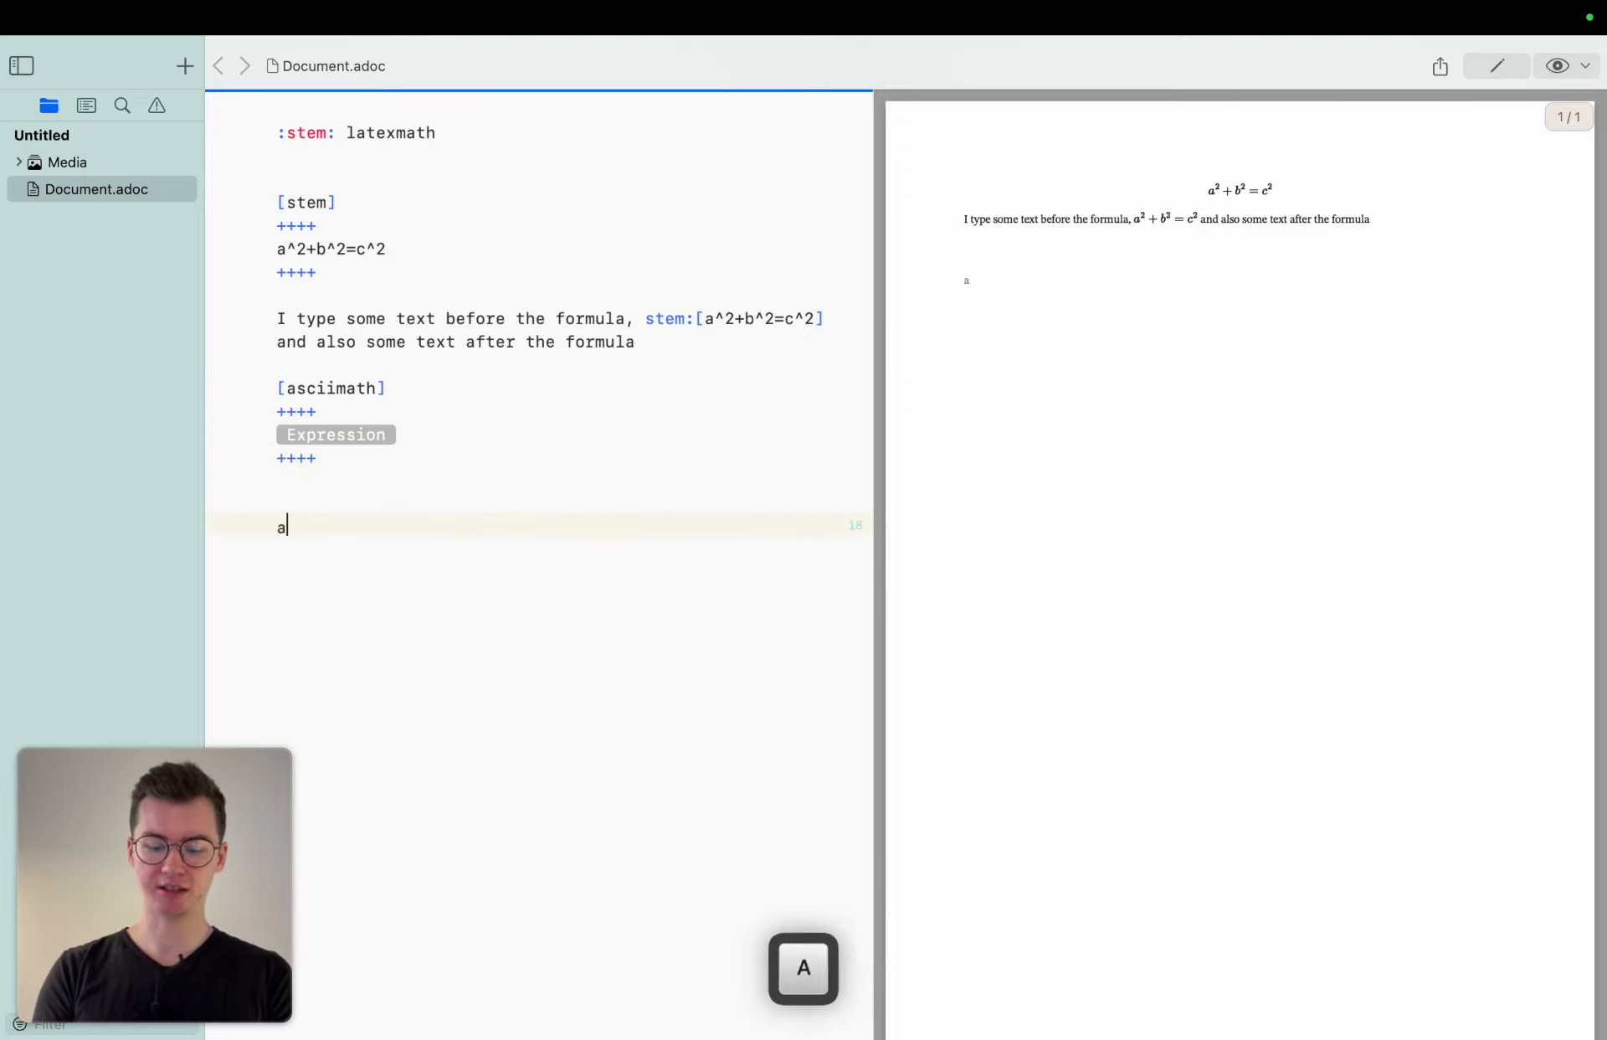
pyautogui.write('sciimath')
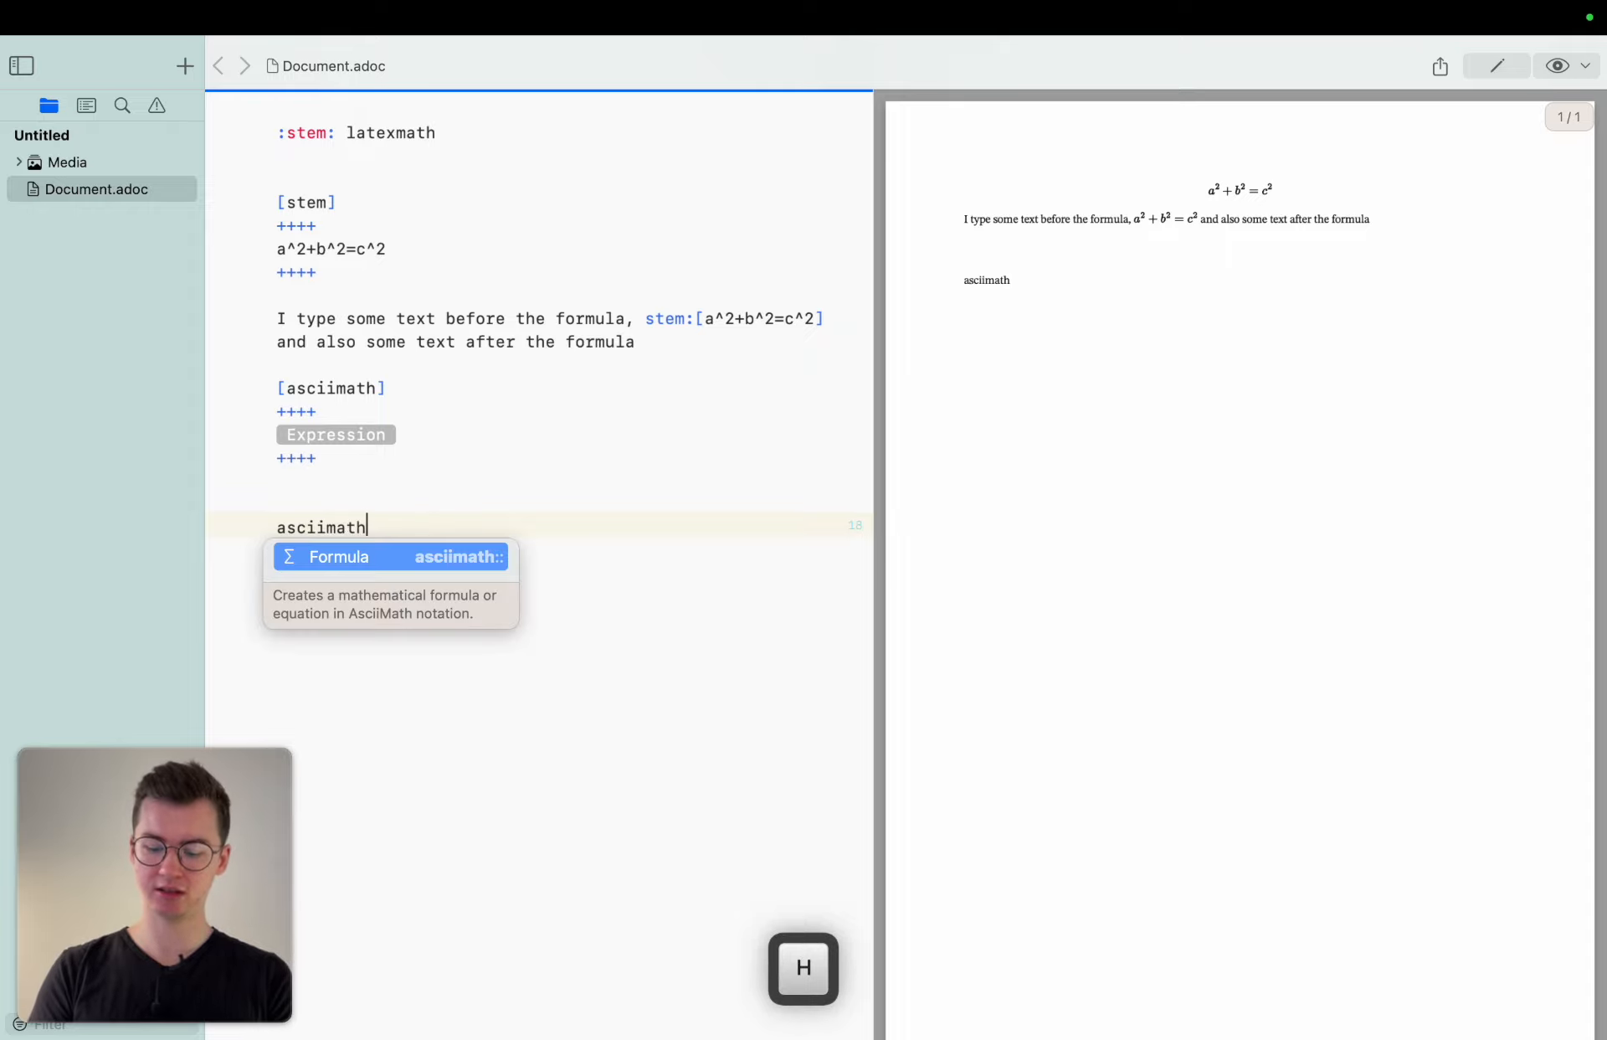
pyautogui.press('Return')
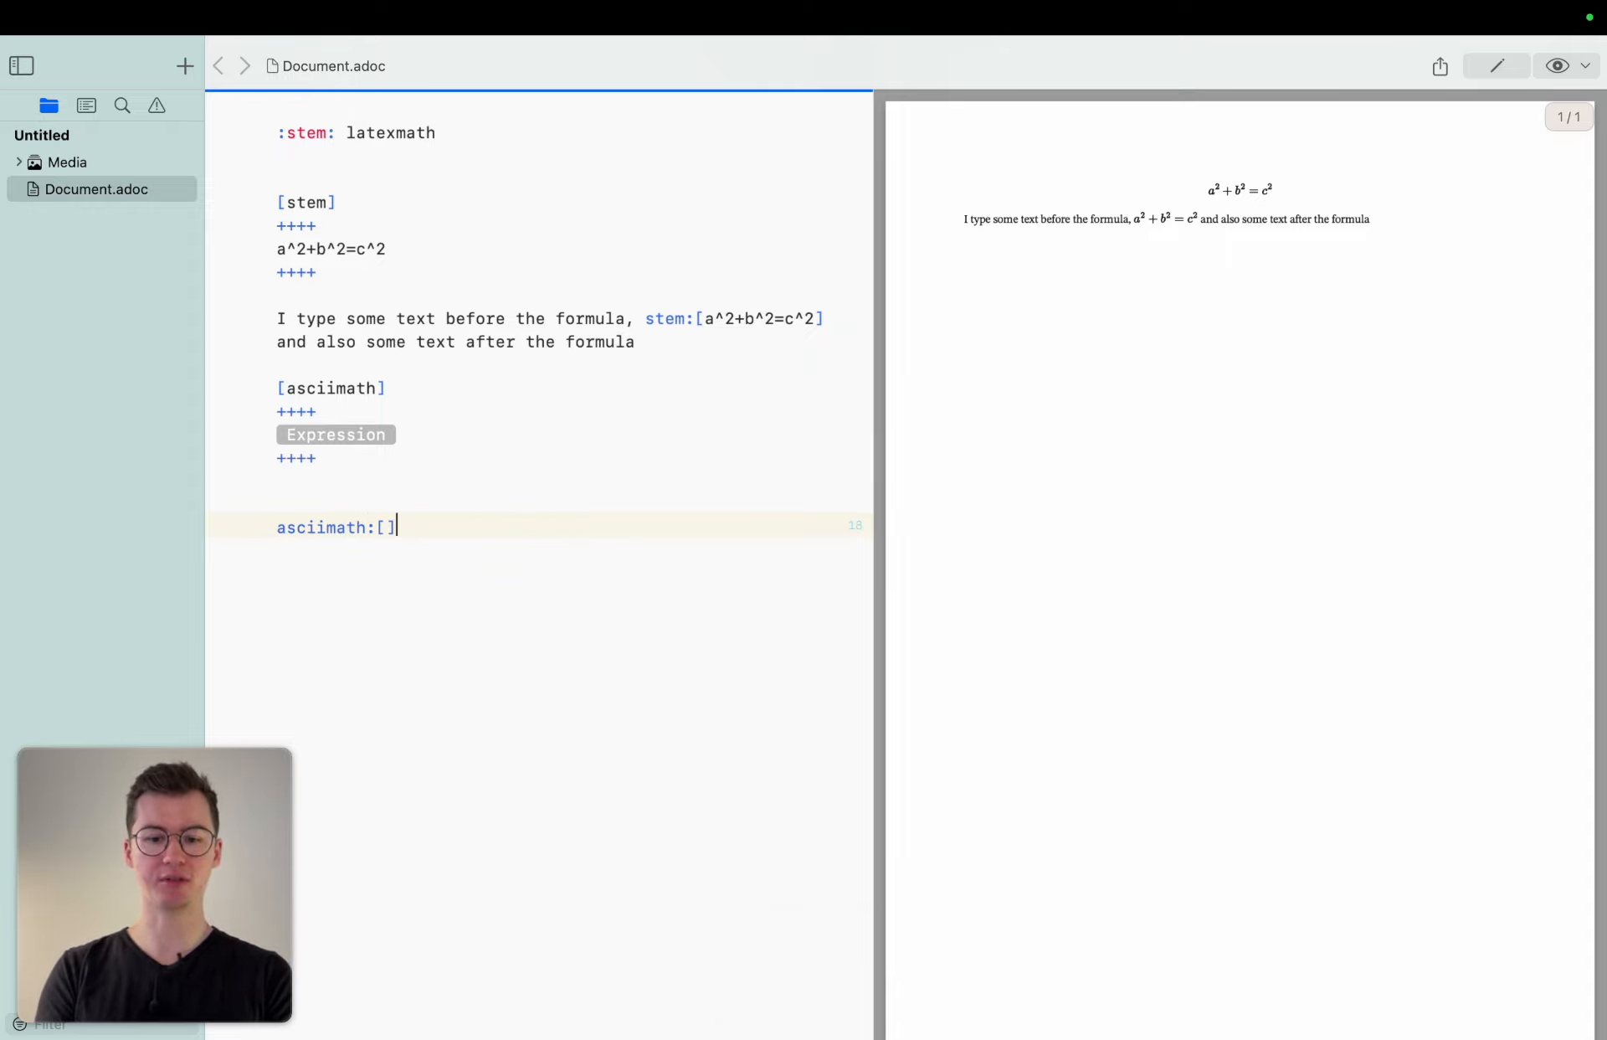
pyautogui.write('aksjfgalsfj')
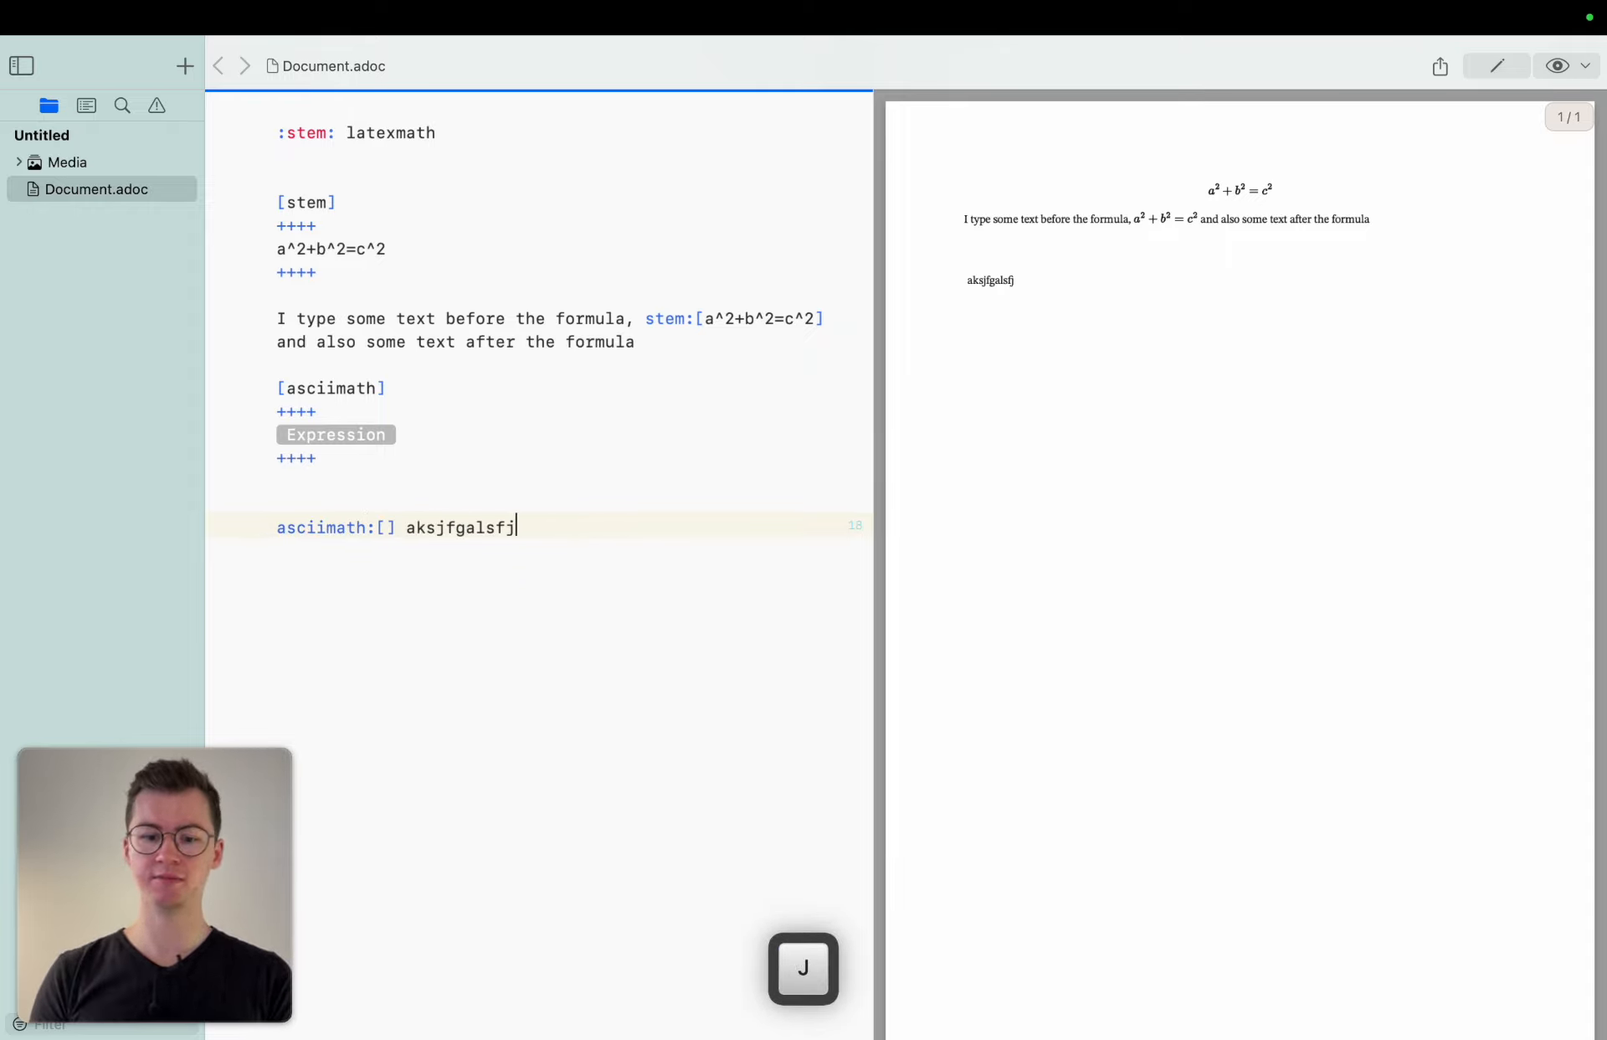
pyautogui.hotkey('alt', 'BackSpace')
# Add an empty inline latexmath:[] macro on a new line below.
pyautogui.press('Return')
pyautogui.press('Return')
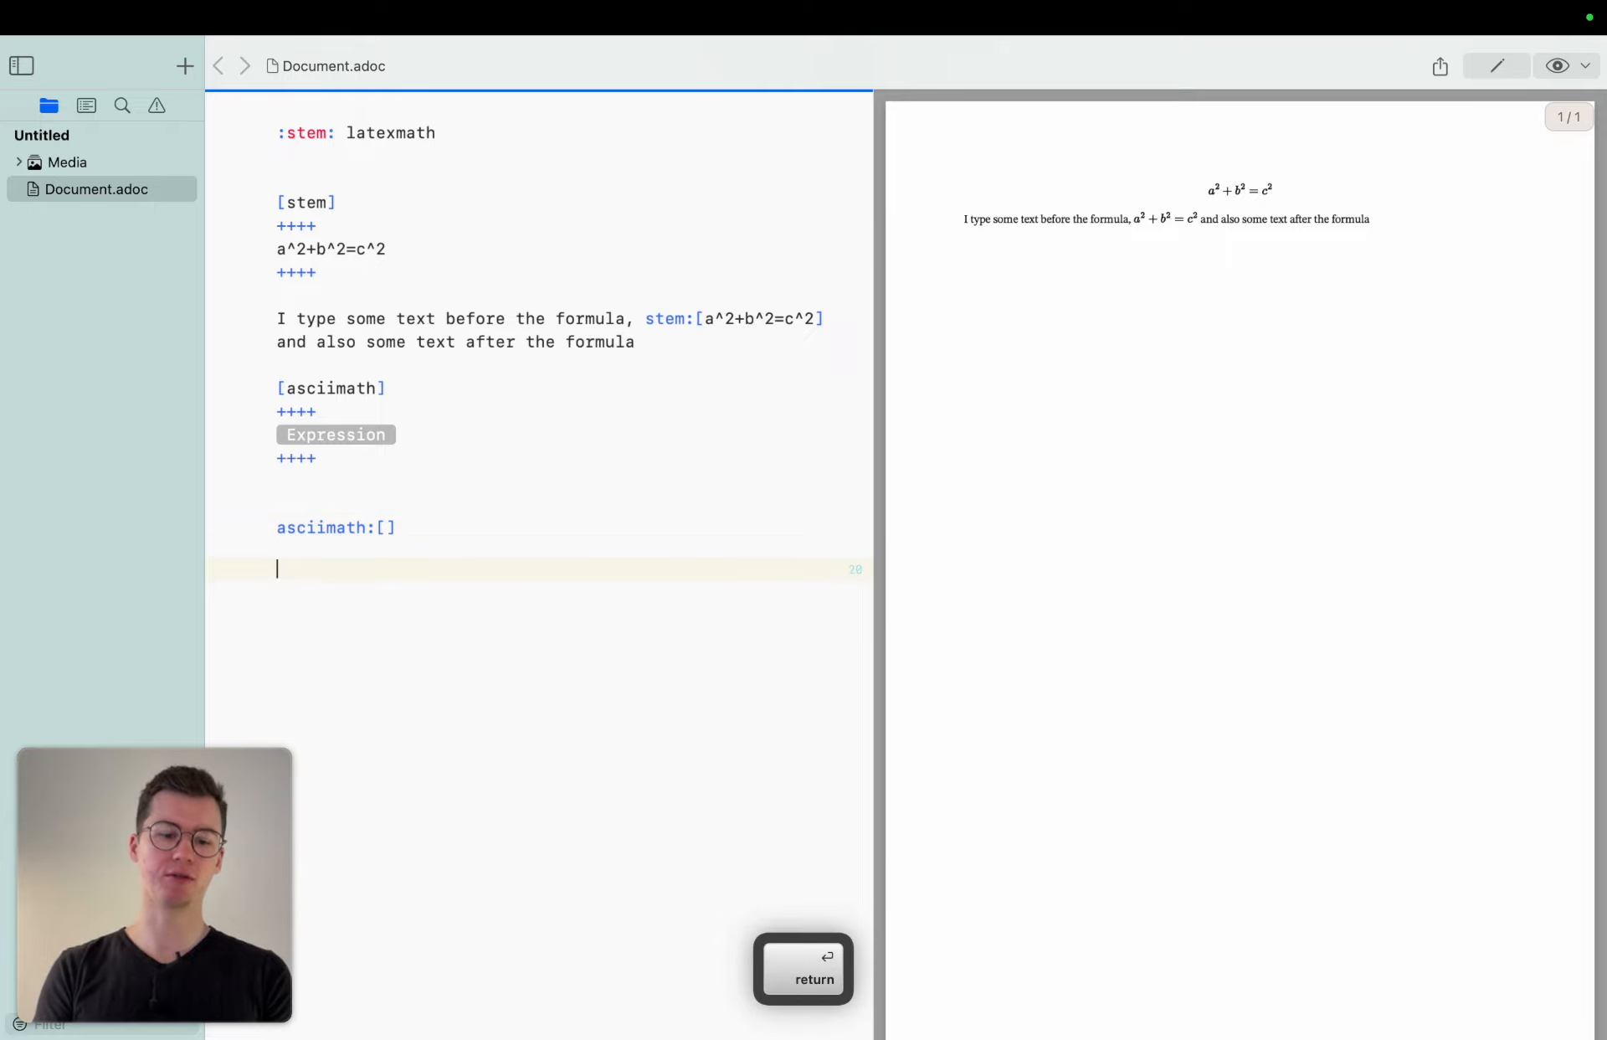
pyautogui.write('latexmath:')
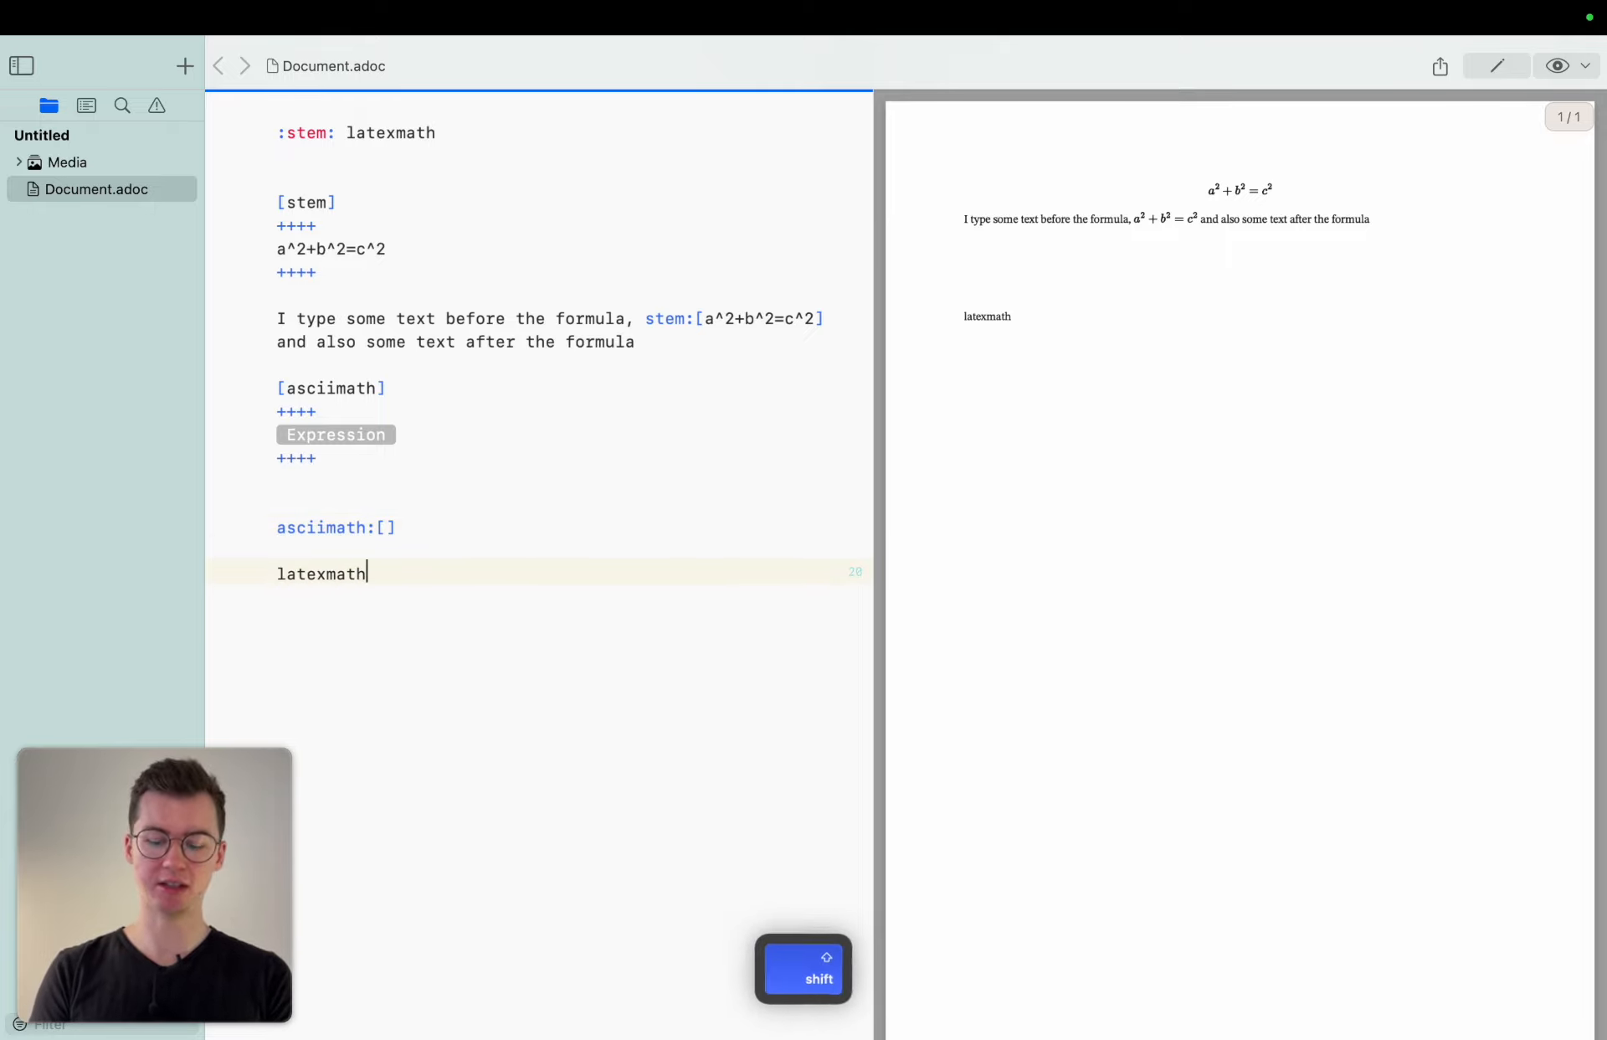
pyautogui.press('Return')
pyautogui.press('Return')
pyautogui.press('Return')
# Insert a [latexmath] block with a placeholder expression below, using the autocomplete suggestion.
pyautogui.write('la')
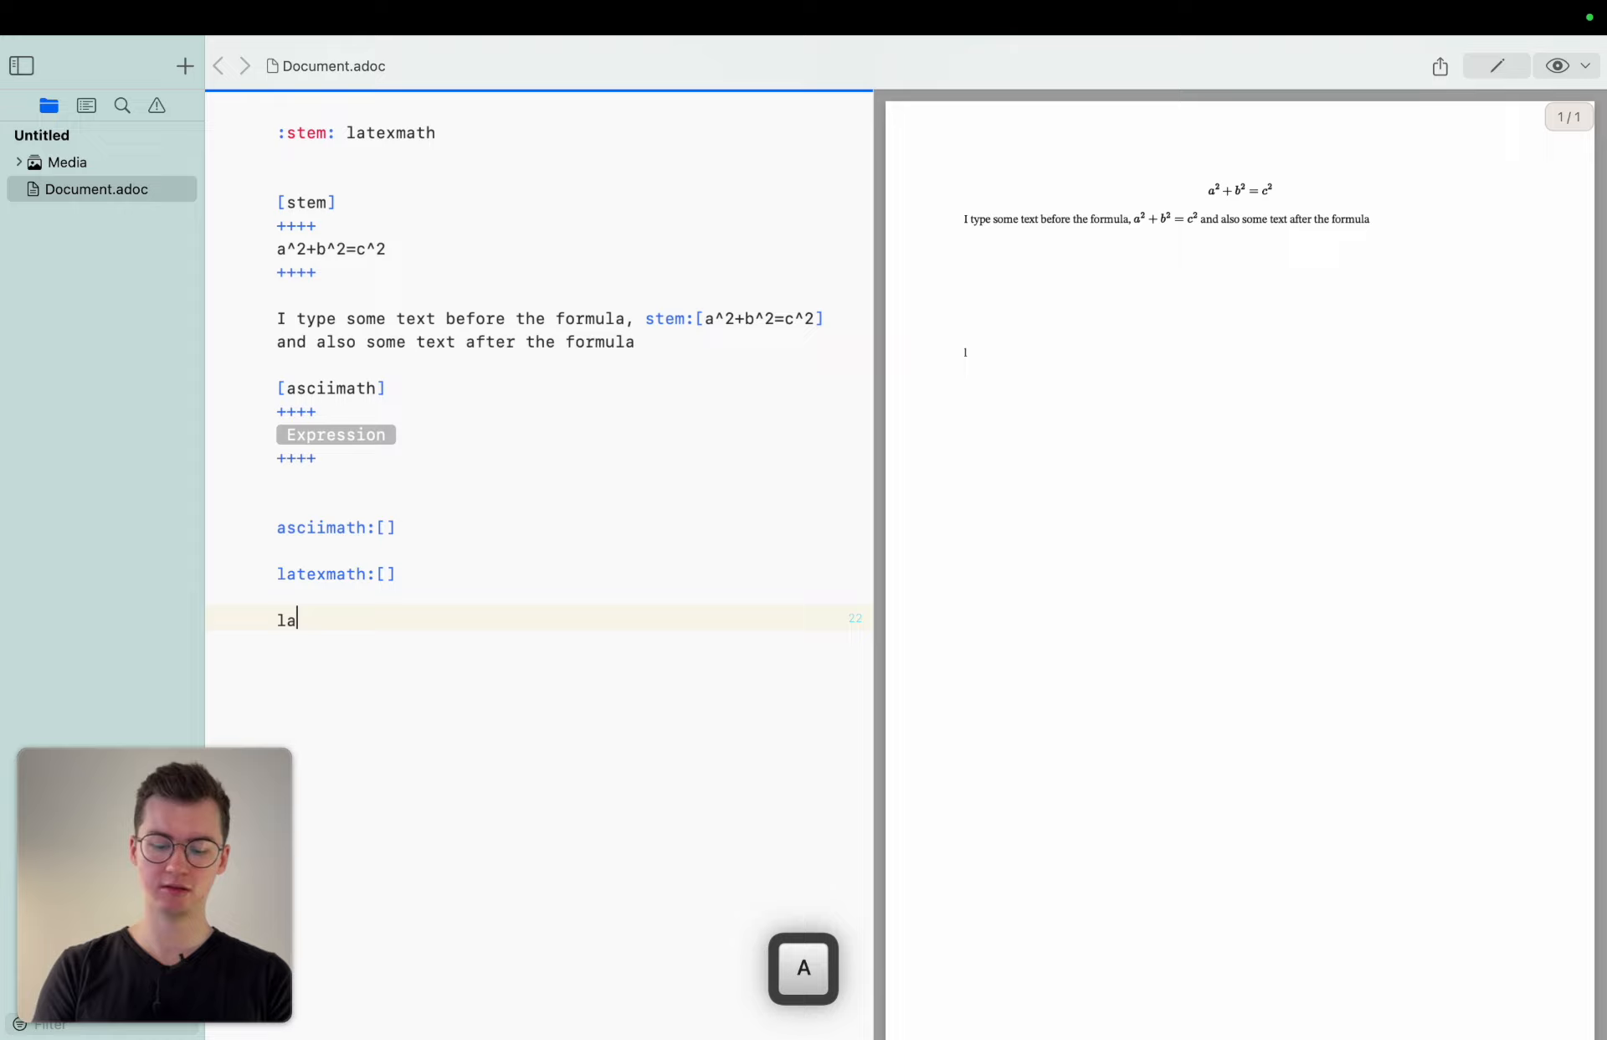
pyautogui.write('texmath')
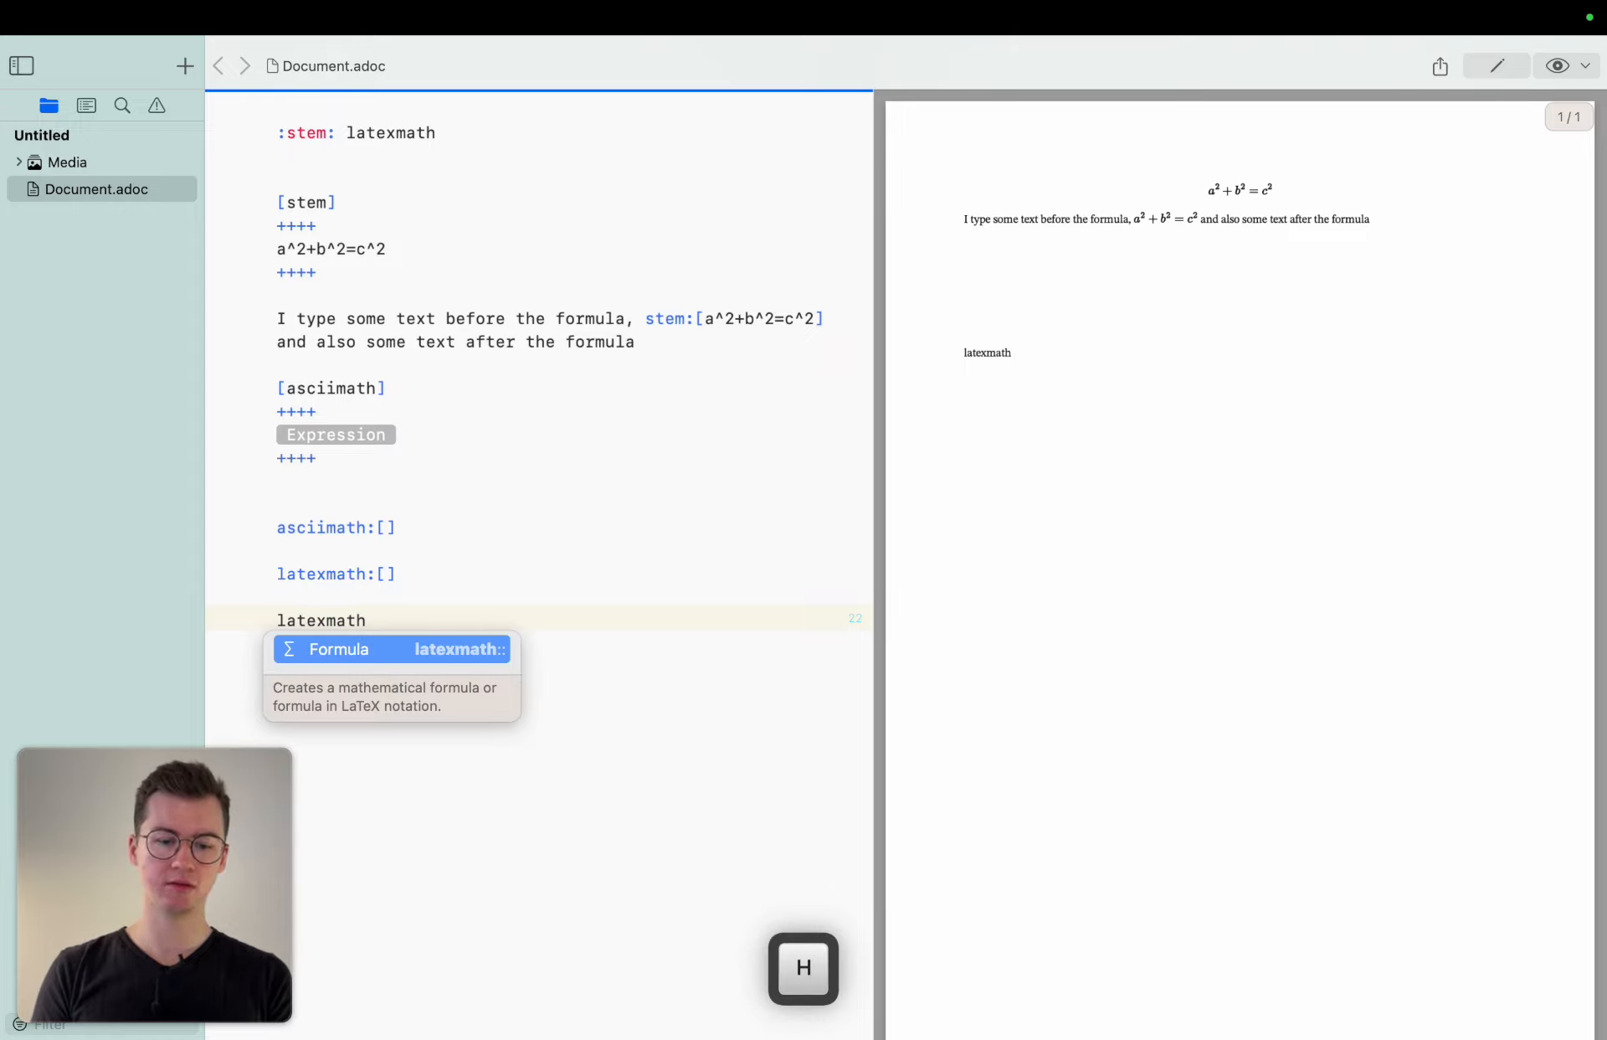
pyautogui.press('Return')
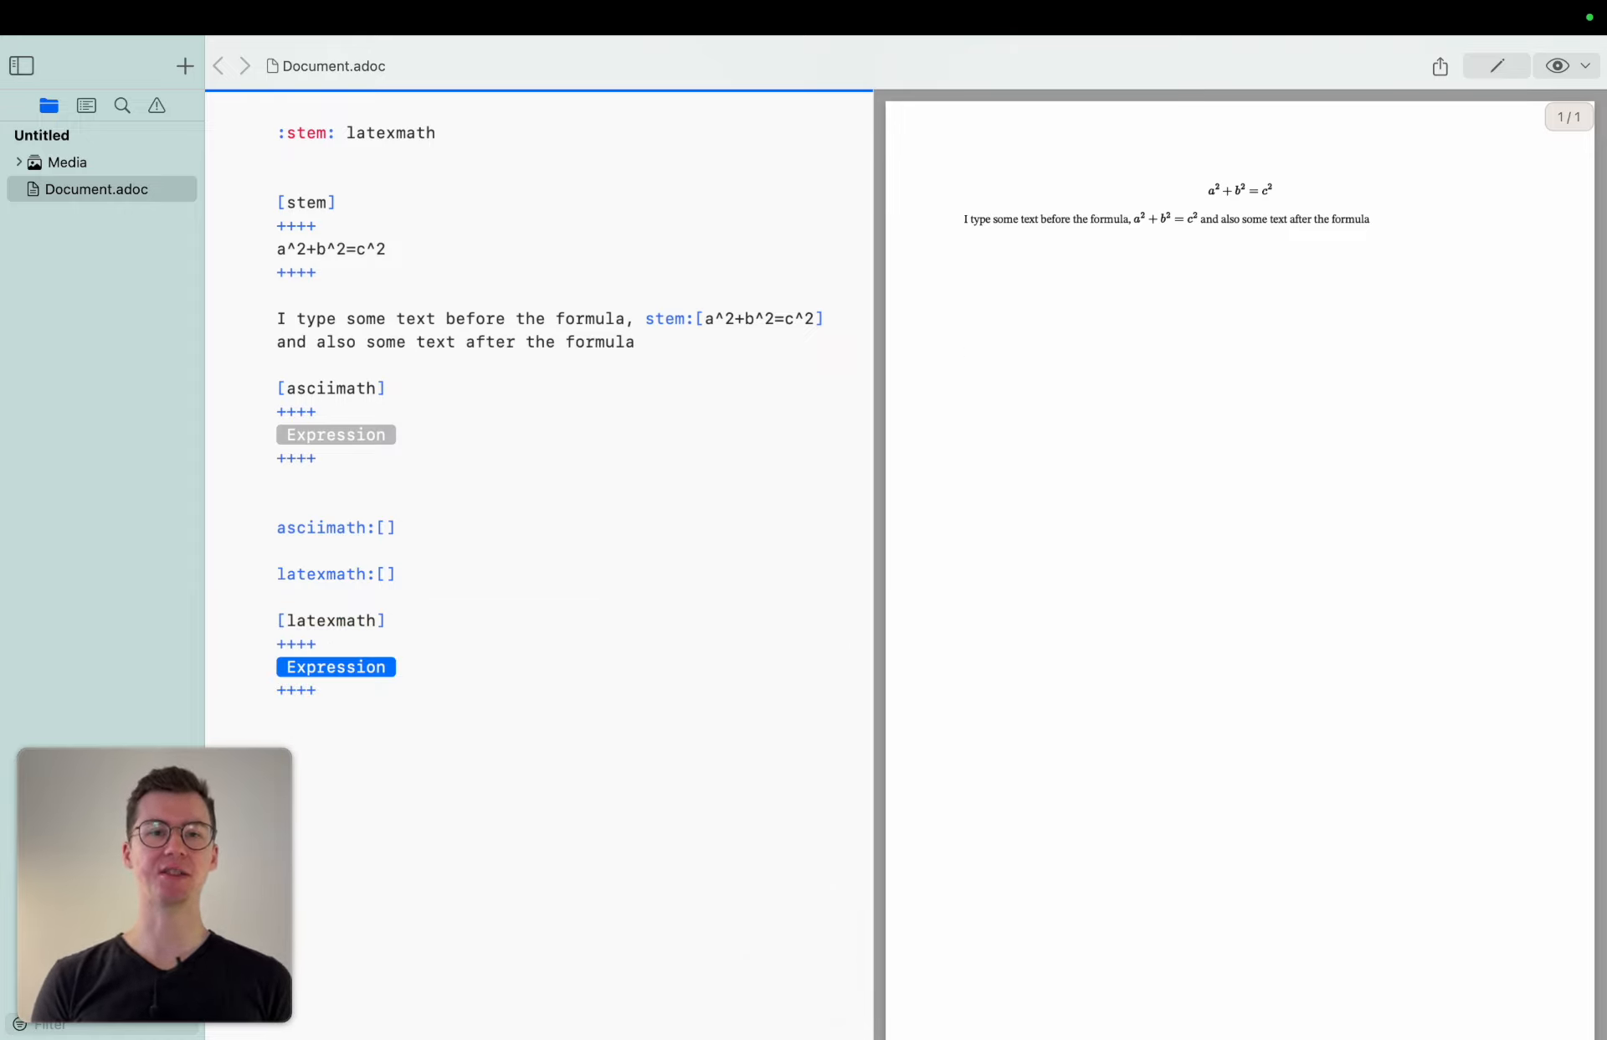